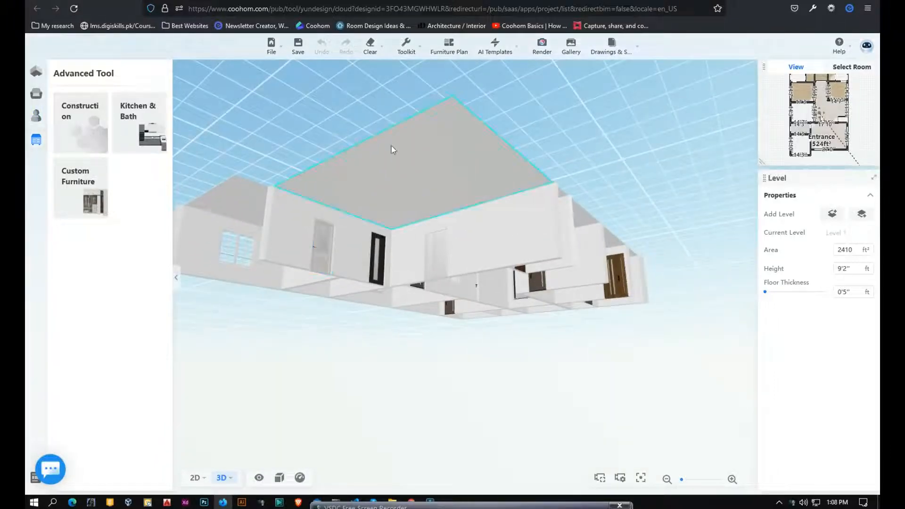
# Select the room's ceiling and draw a rectangle about 44.77 by 42.35 inches near the ceiling plan's upper-left corner.
pyautogui.click(405, 151)
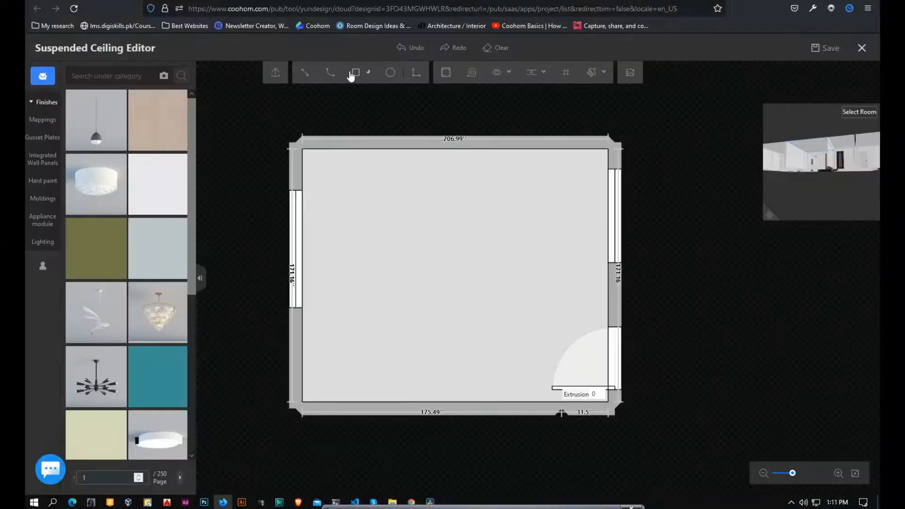
pyautogui.moveTo(355, 73)
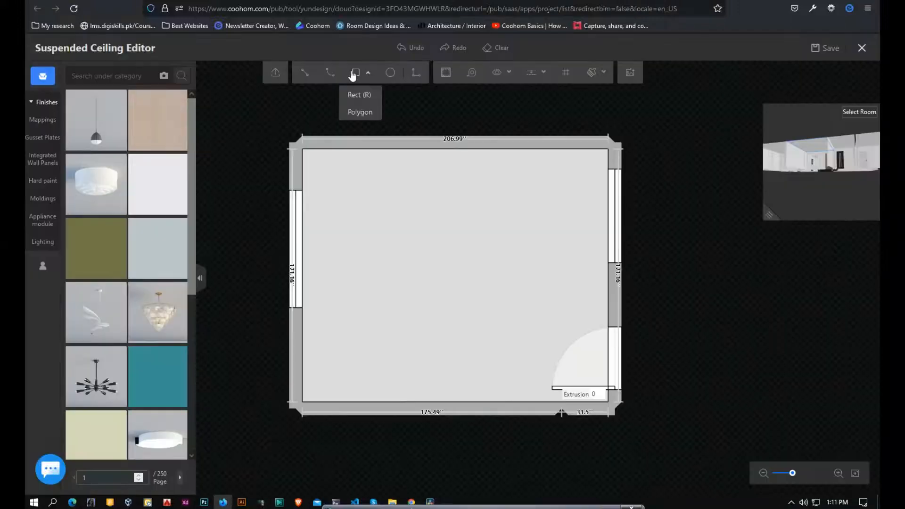
pyautogui.click(358, 93)
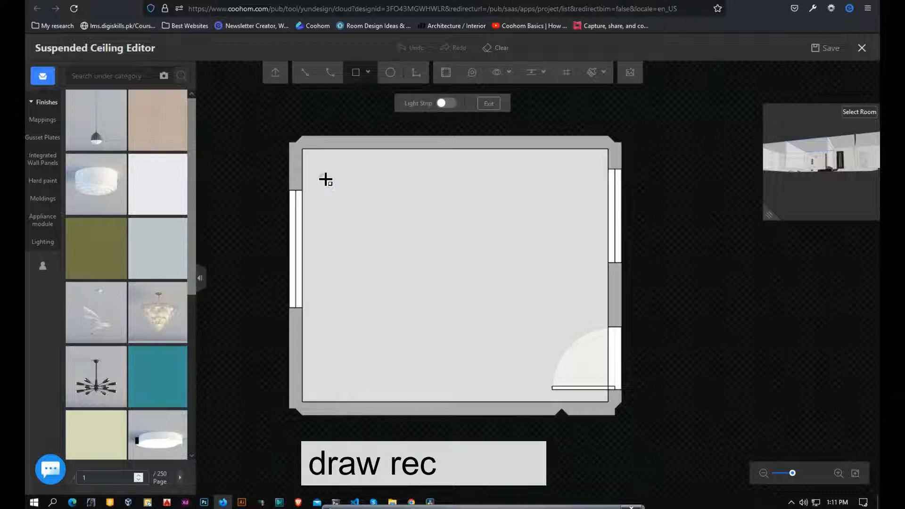
pyautogui.click(326, 174)
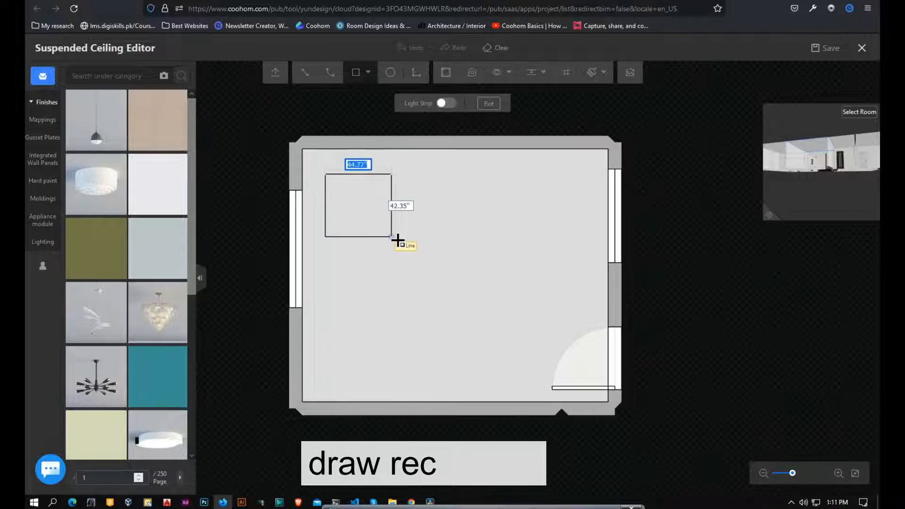
pyautogui.click(392, 237)
pyautogui.press('Escape')
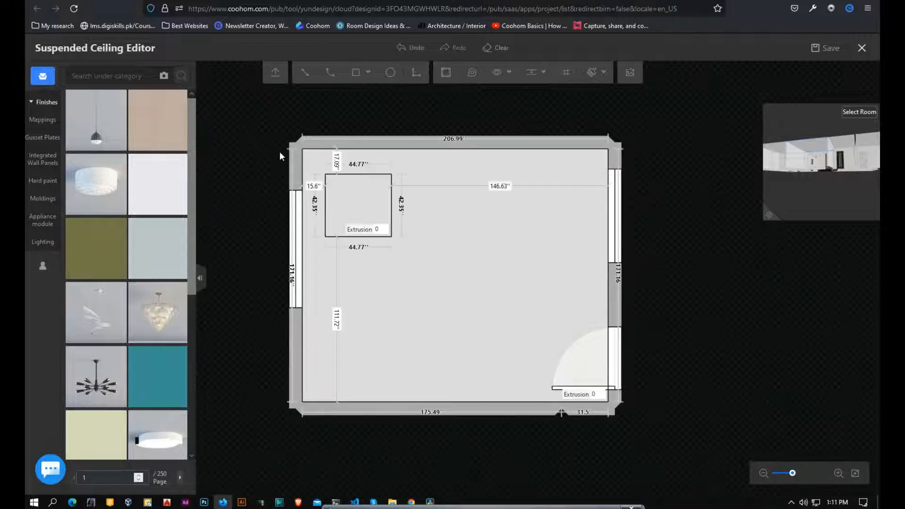
# Offset the rectangle inward by about 3.79 inches to form a concentric inner rectangle.
pyautogui.click(447, 74)
pyautogui.click(339, 184)
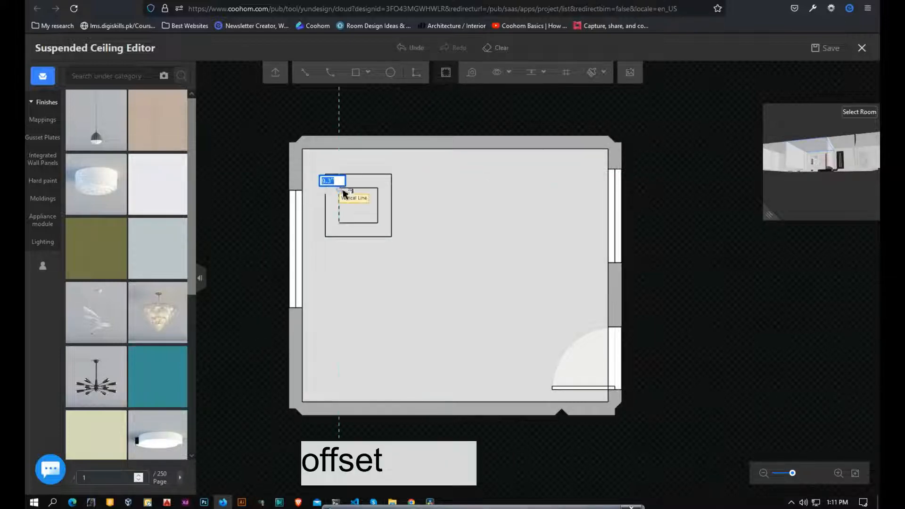
pyautogui.click(335, 189)
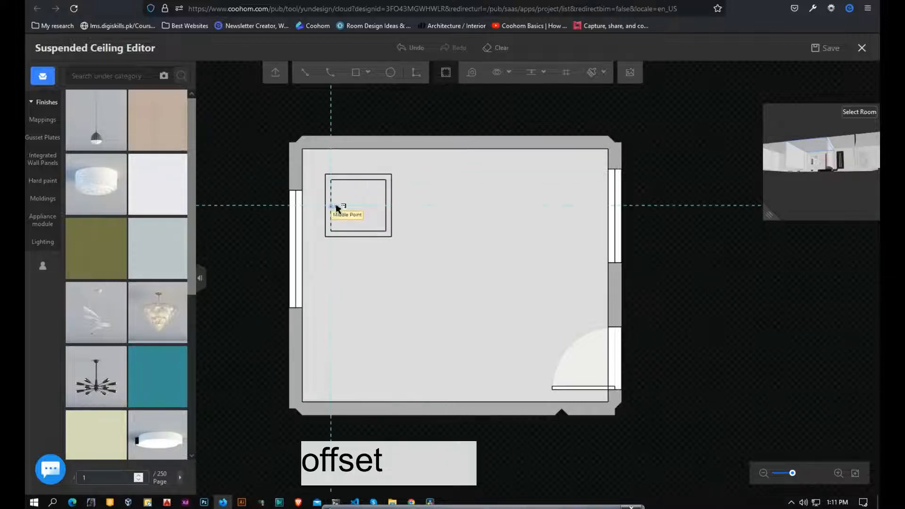
pyautogui.scroll(2, 390, 193)
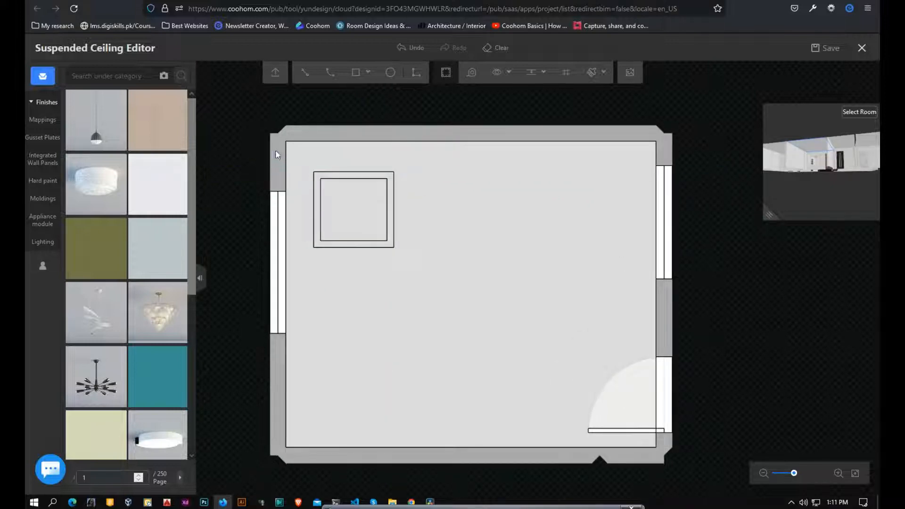
pyautogui.press('Escape')
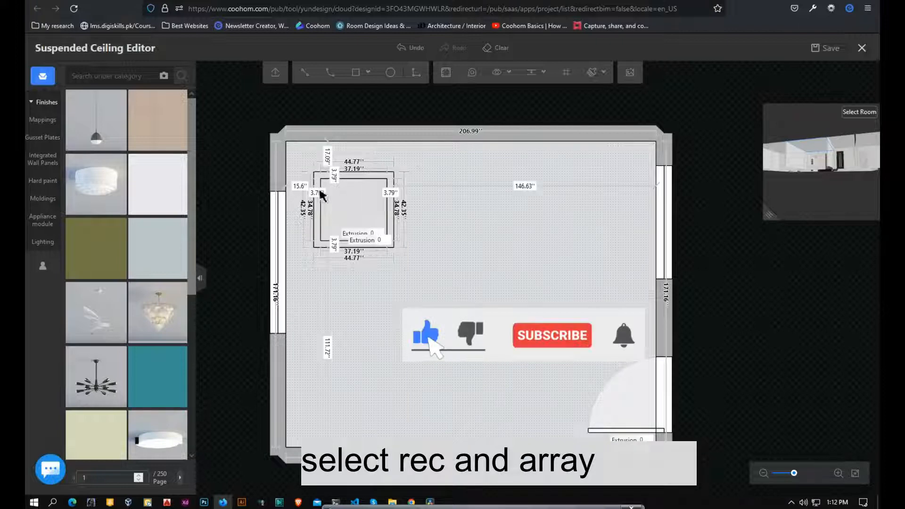
# Array both nested rectangles by quantity, with 3 along the X axis and 3 along the Y axis, across the ceiling.
pyautogui.moveTo(304, 165); pyautogui.dragTo(457, 287)
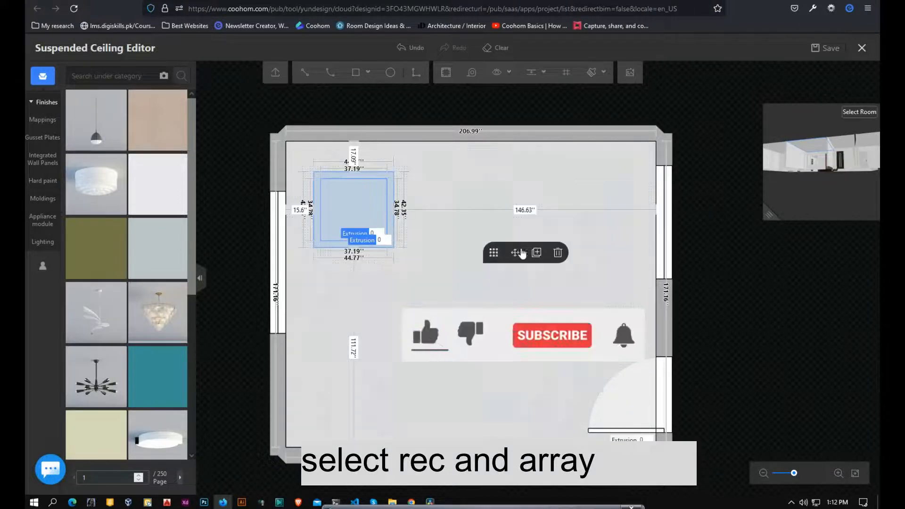
pyautogui.click(495, 253)
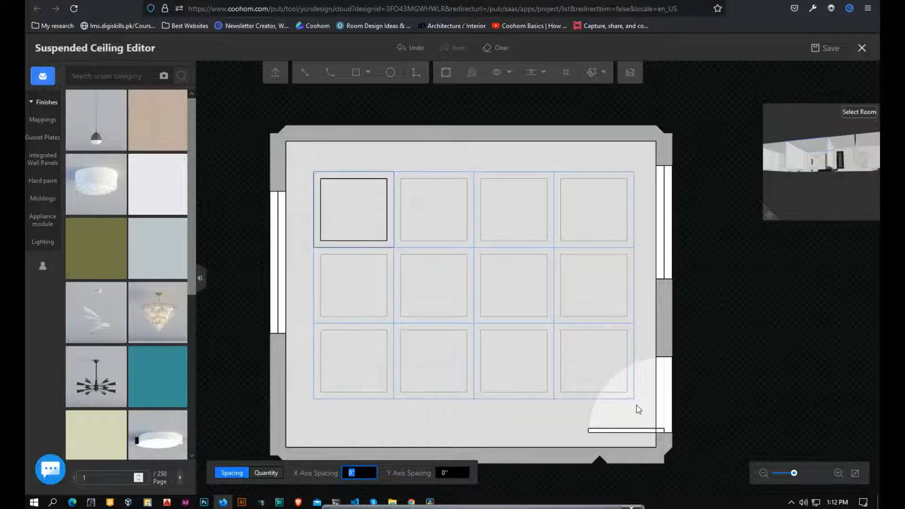
pyautogui.click(266, 473)
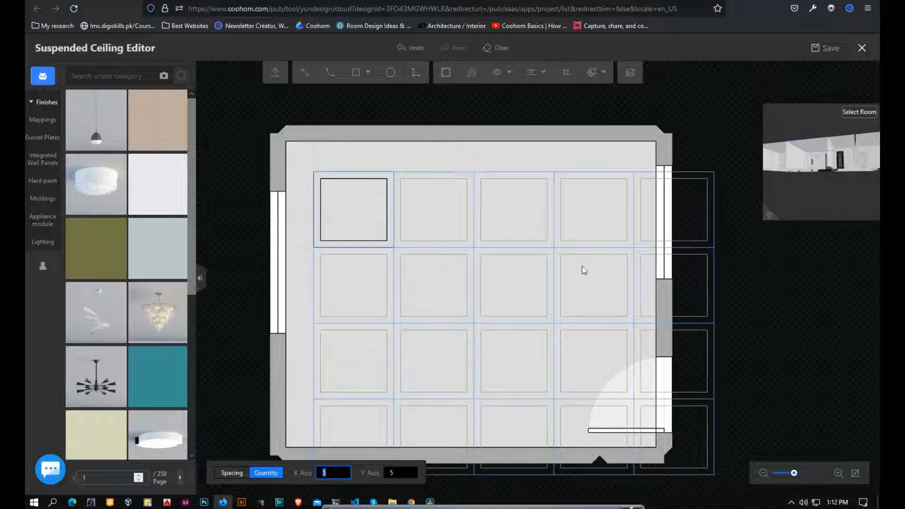
pyautogui.write('4')
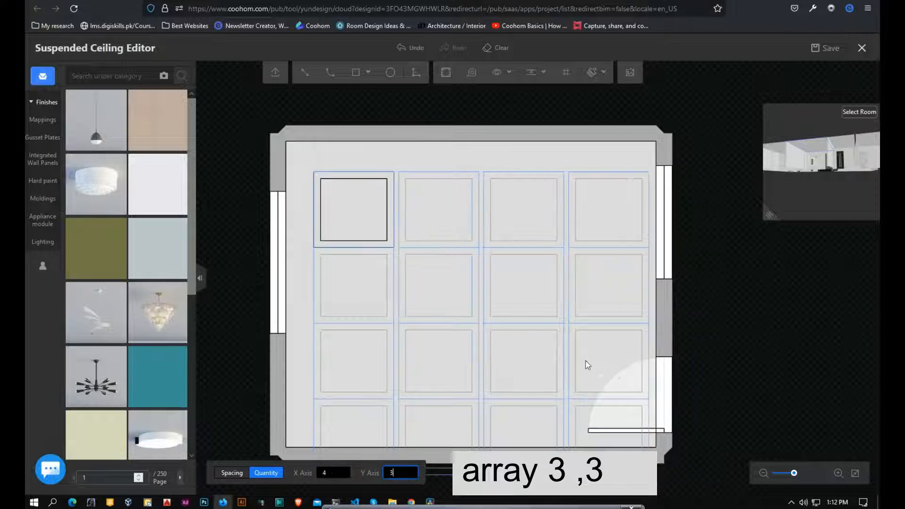
pyautogui.press('Tab')
pyautogui.write('3')
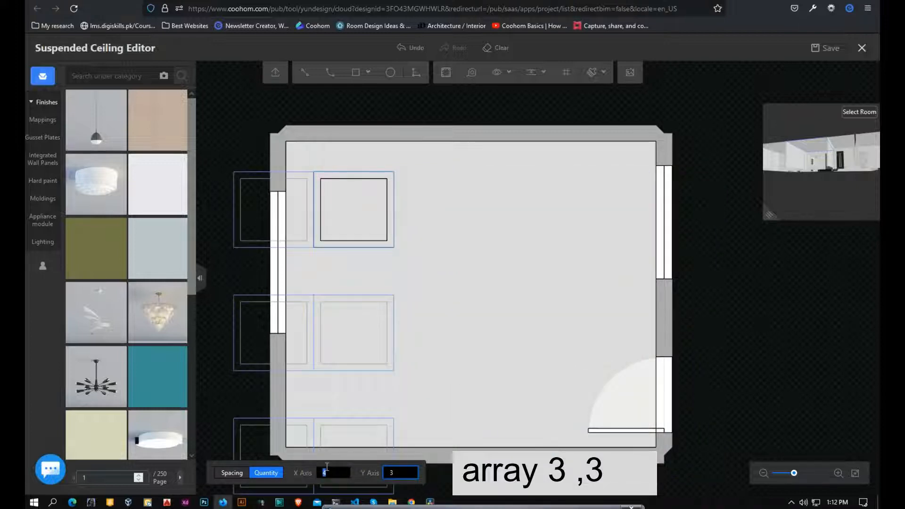
pyautogui.press('BackSpace')
pyautogui.write('1')
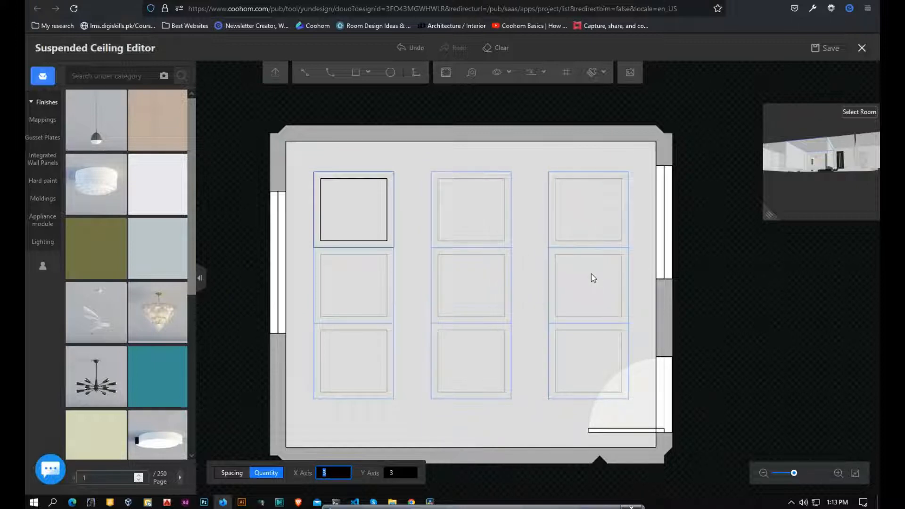
pyautogui.click(593, 277)
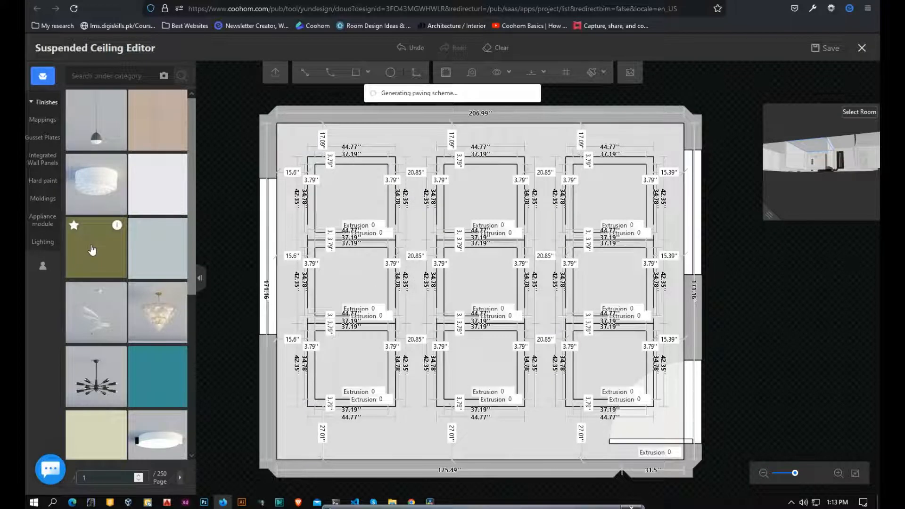
# Apply a slim beige decorative molding to the inner and outer rectangles of the upper-left ceiling panel.
pyautogui.click(43, 198)
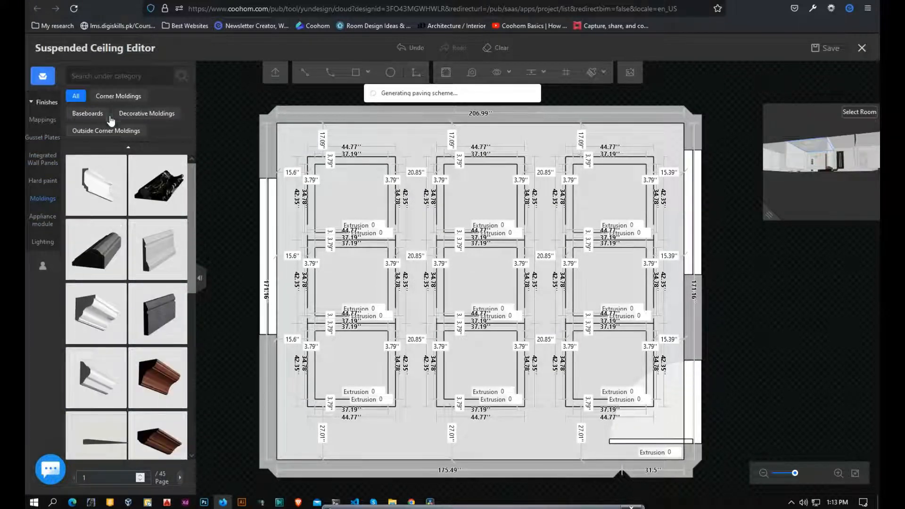
pyautogui.click(142, 115)
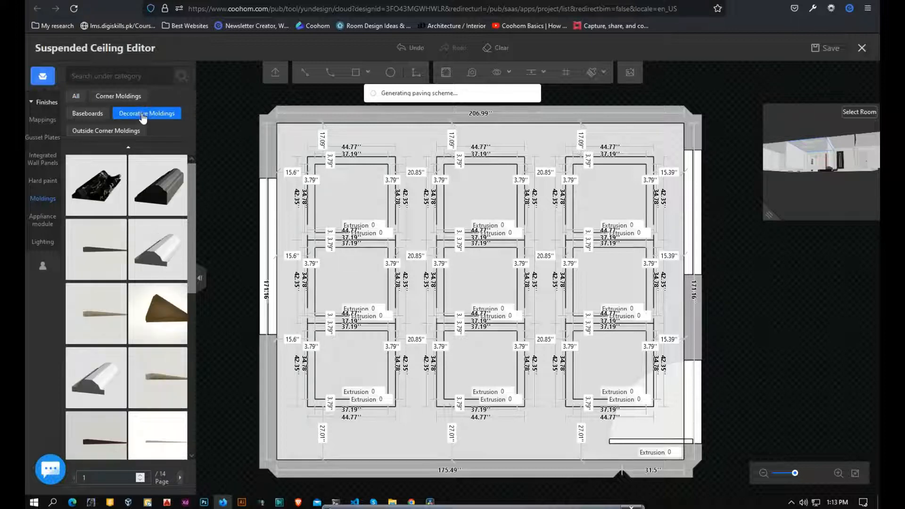
pyautogui.scroll(-1, 122, 222)
pyautogui.moveTo(121, 232)
pyautogui.moveTo(104, 271); pyautogui.dragTo(315, 193)
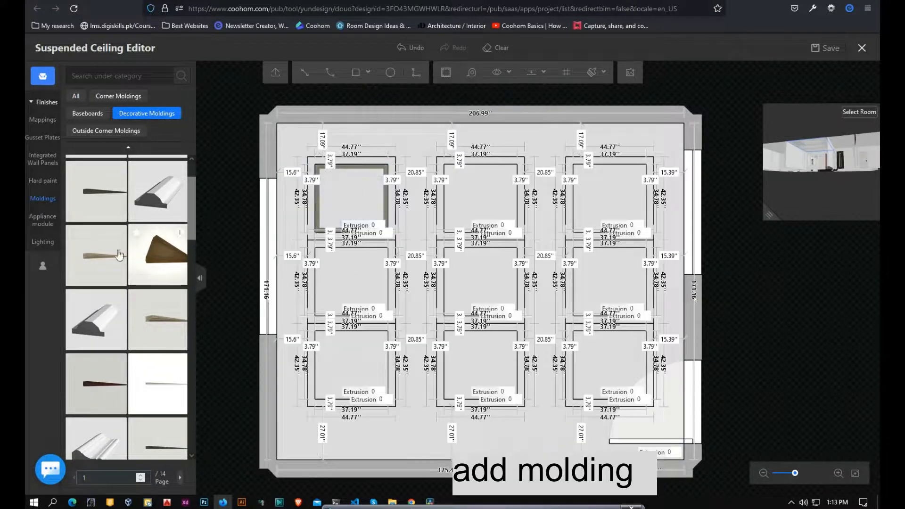
pyautogui.click(105, 255)
pyautogui.moveTo(105, 255); pyautogui.dragTo(443, 216)
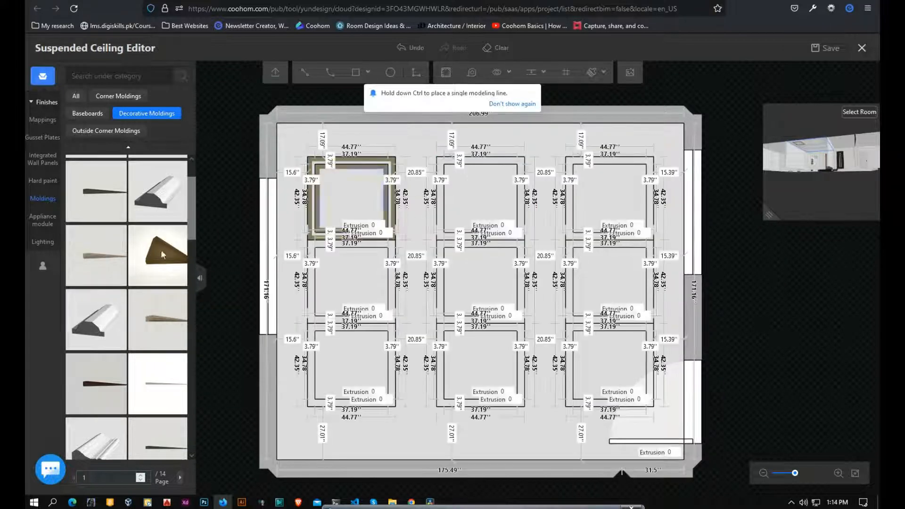
# Apply the same decorative molding to the inner and outer rectangles of the remaining eight panels.
pyautogui.moveTo(108, 264); pyautogui.dragTo(626, 208)
pyautogui.moveTo(98, 264); pyautogui.dragTo(315, 289)
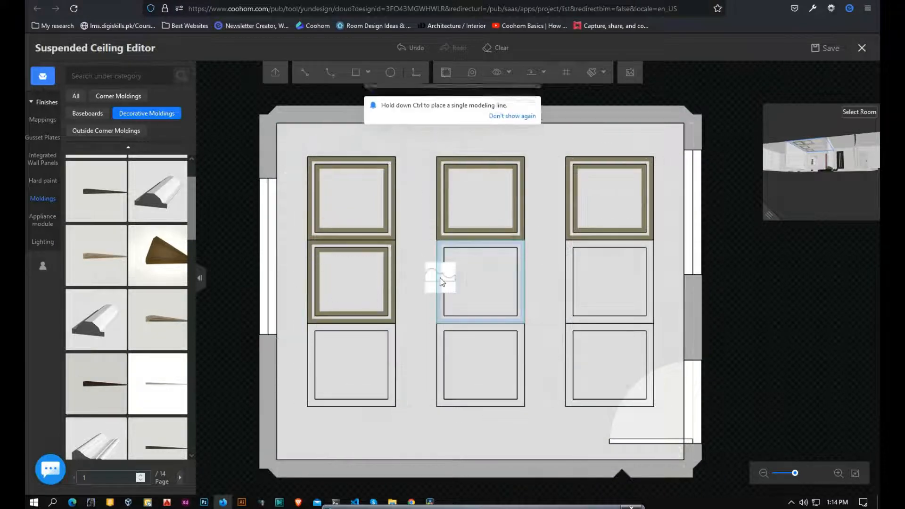
pyautogui.click(478, 283)
pyautogui.moveTo(96, 264); pyautogui.dragTo(439, 371)
pyautogui.moveTo(101, 263); pyautogui.dragTo(613, 367)
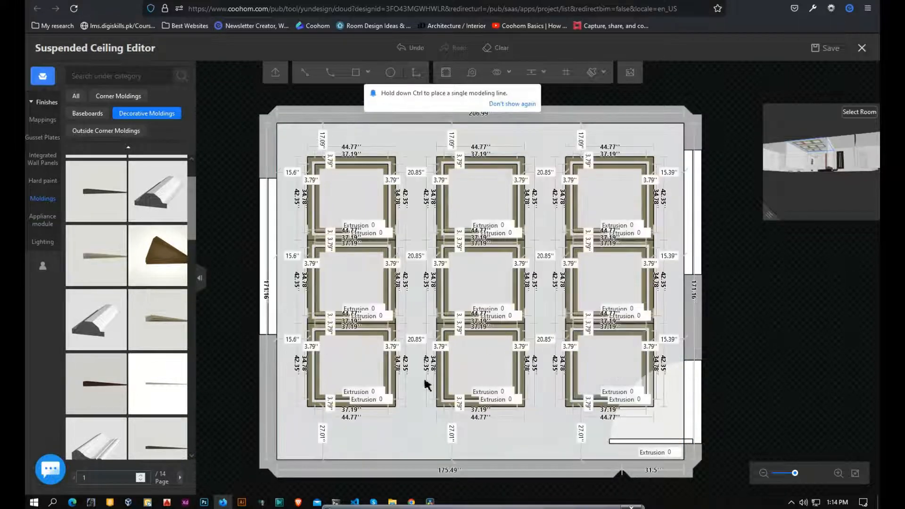
# Place a black-and-white double-circle ceiling mounted lamp inside the upper-left ceiling panel.
pyautogui.moveTo(840, 170)
pyautogui.mouseDown()
pyautogui.moveTo(842, 182)
pyautogui.moveTo(843, 172)
pyautogui.mouseUp()
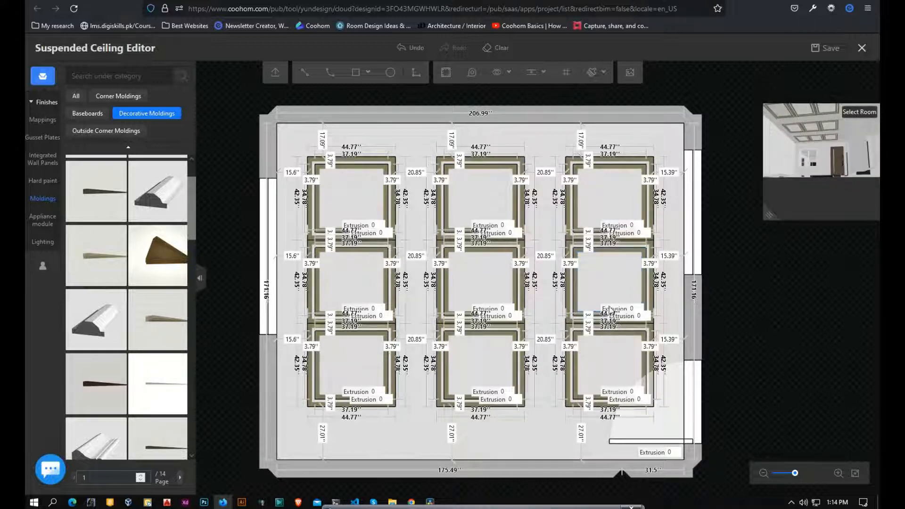
pyautogui.scroll(-2, 553, 337)
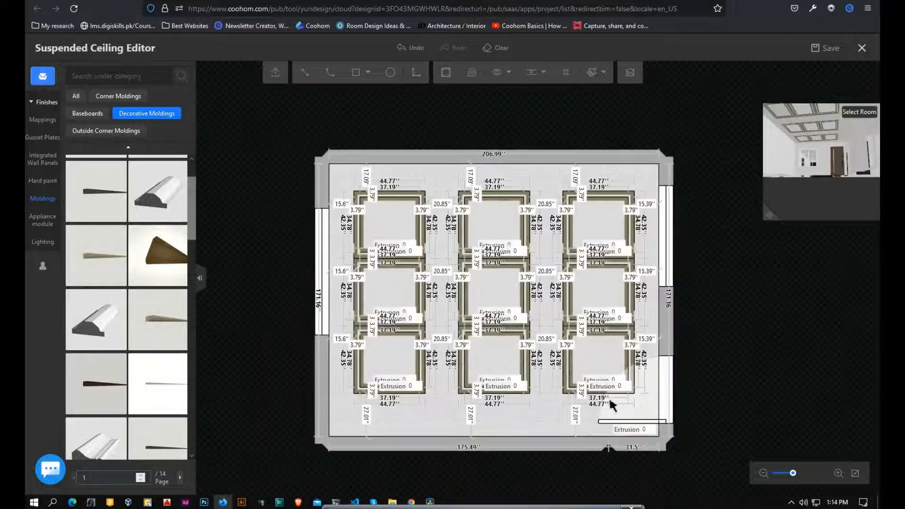
pyautogui.scroll(-3, 609, 401)
pyautogui.scroll(4, 599, 346)
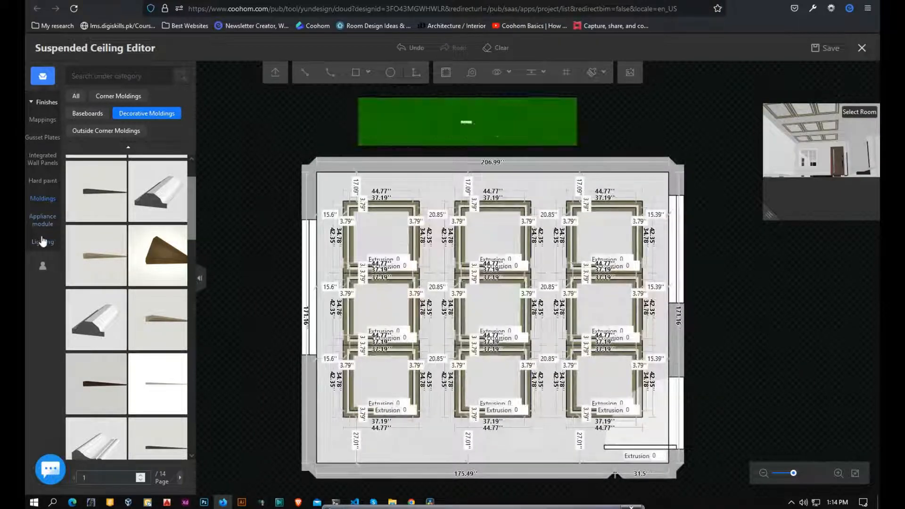
pyautogui.click(43, 241)
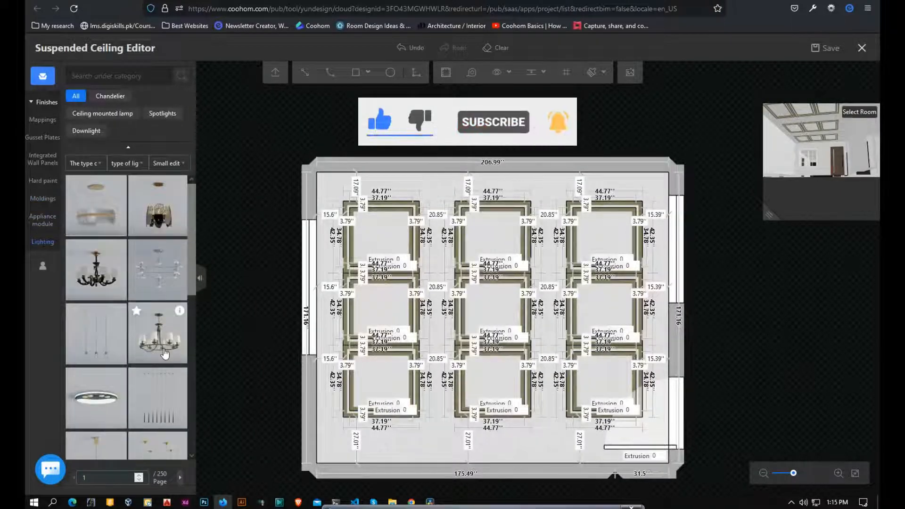
pyautogui.click(162, 115)
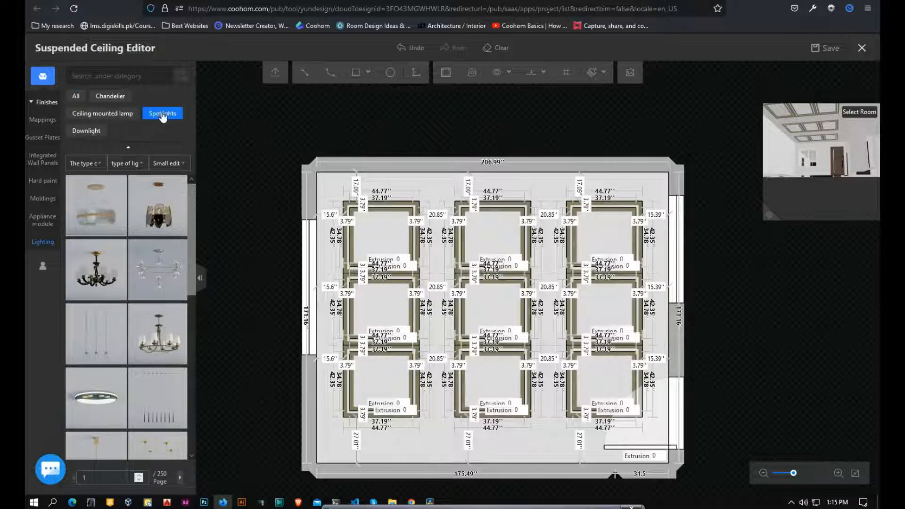
pyautogui.click(117, 115)
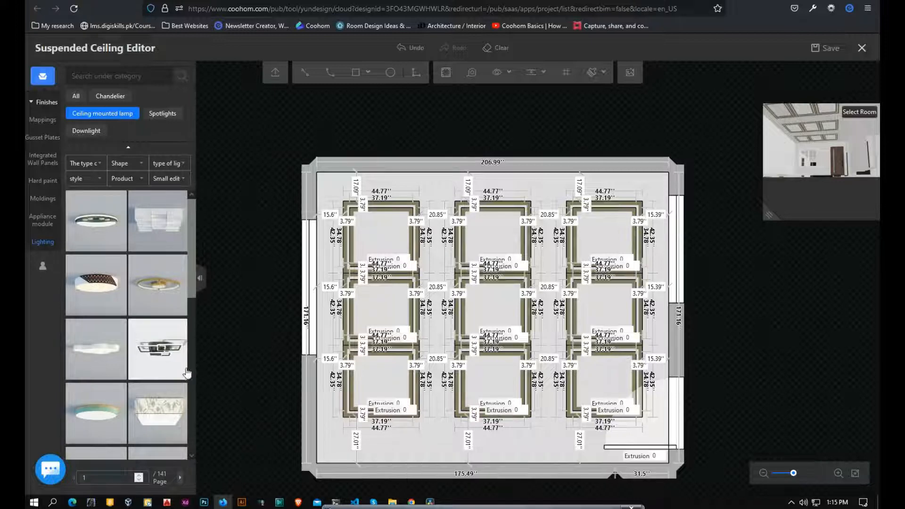
pyautogui.scroll(-1, 149, 385)
pyautogui.scroll(-3, 149, 386)
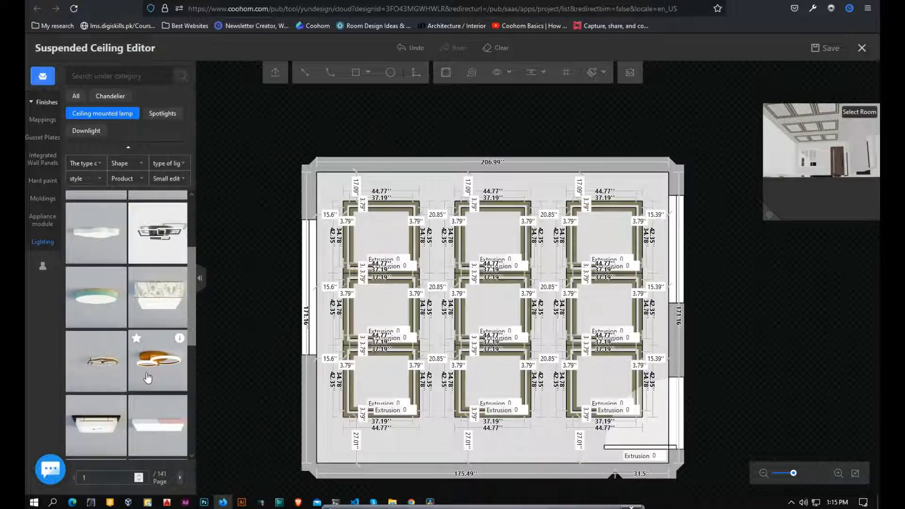
pyautogui.scroll(-5, 148, 377)
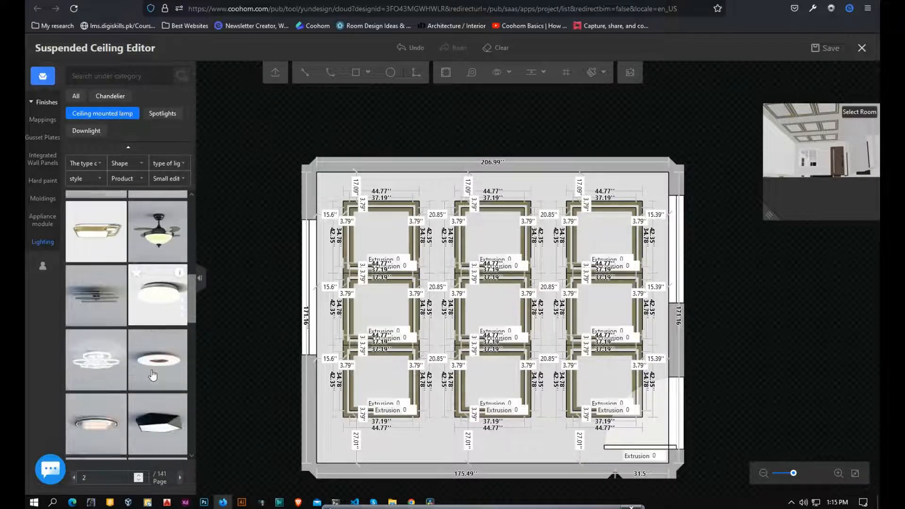
pyautogui.scroll(-2, 152, 375)
pyautogui.scroll(-7, 152, 377)
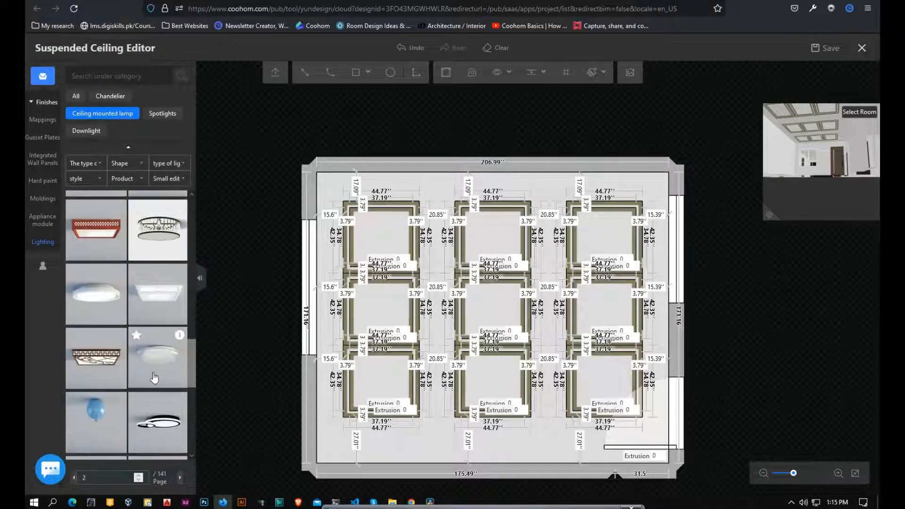
pyautogui.click(159, 424)
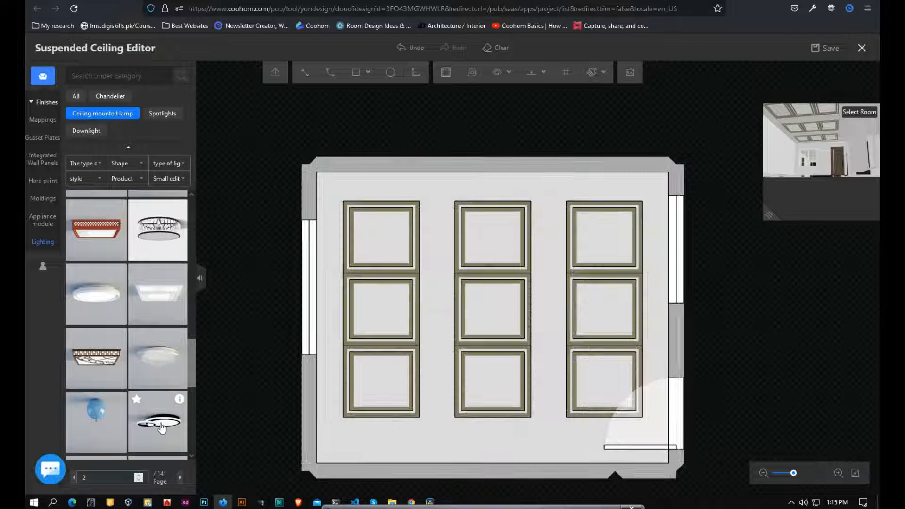
pyautogui.click(381, 237)
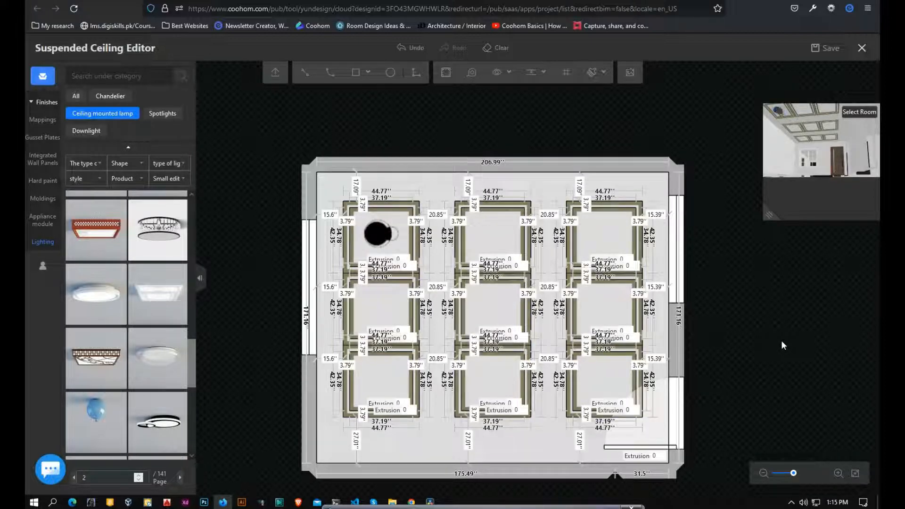
# Scale the lamp down to about 18.37 by 14.95 inches and centre it in the upper-left panel.
pyautogui.click(389, 244)
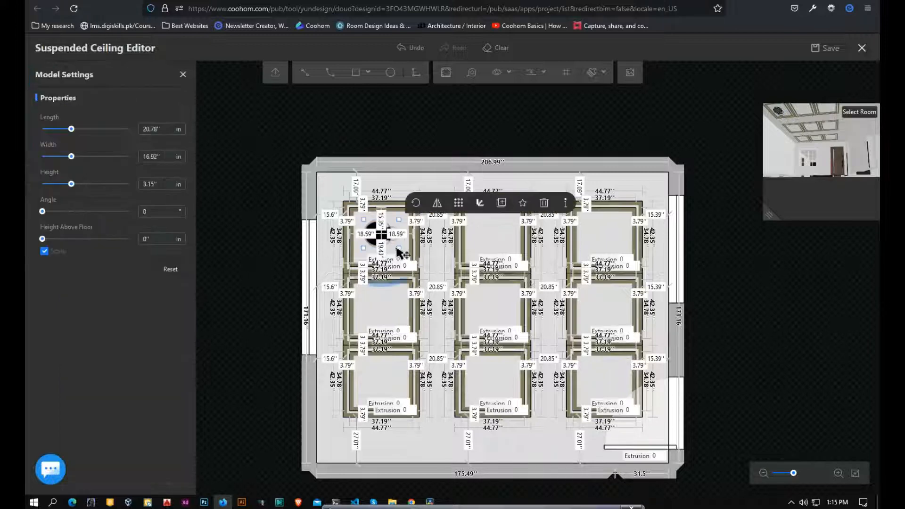
pyautogui.moveTo(402, 255); pyautogui.dragTo(377, 236)
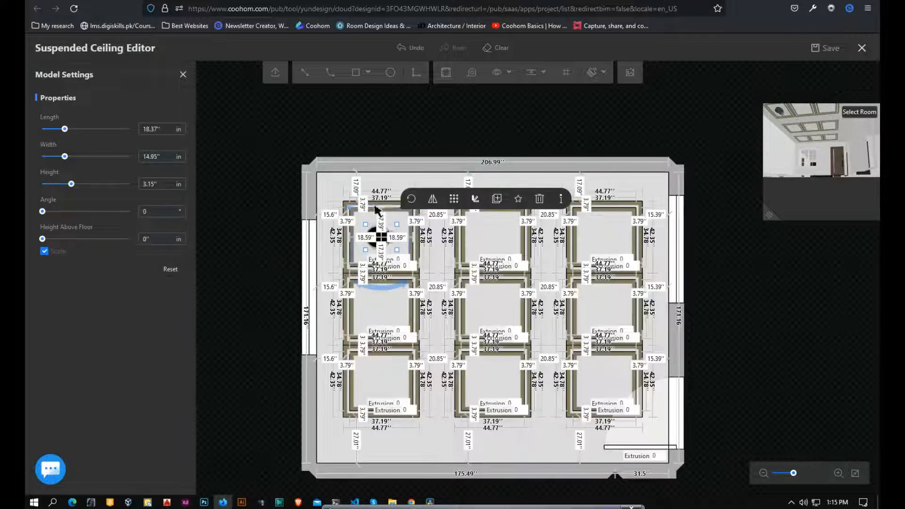
# Browse replacement materials for the wood part of the upper-left panel's outer molding.
pyautogui.click(374, 204)
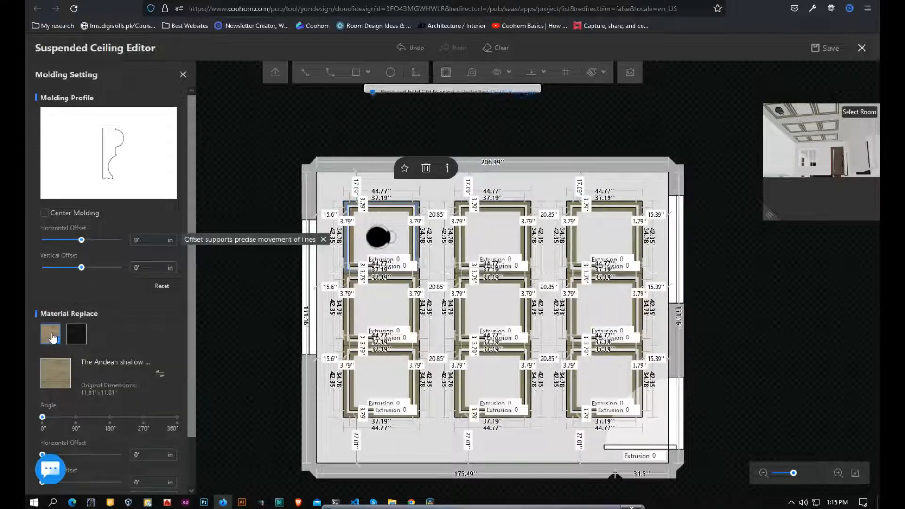
pyautogui.click(161, 375)
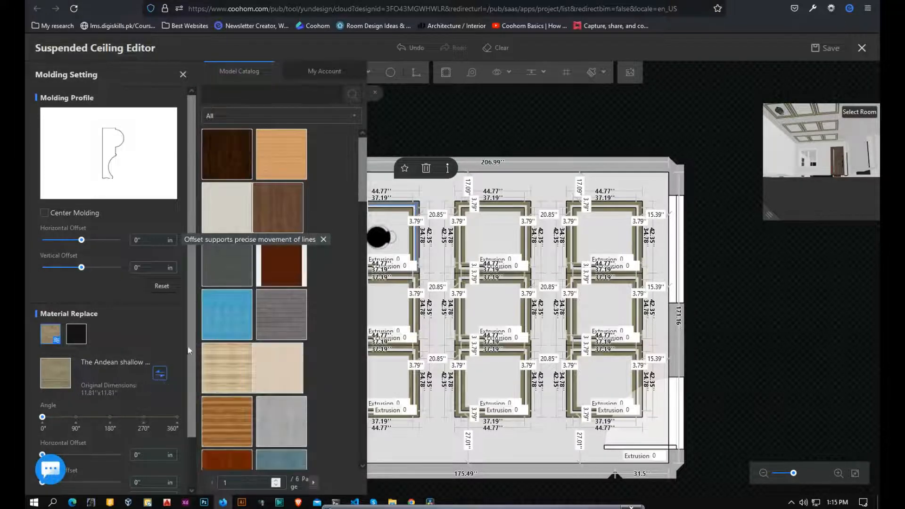
pyautogui.moveTo(242, 398)
pyautogui.scroll(-2, 242, 399)
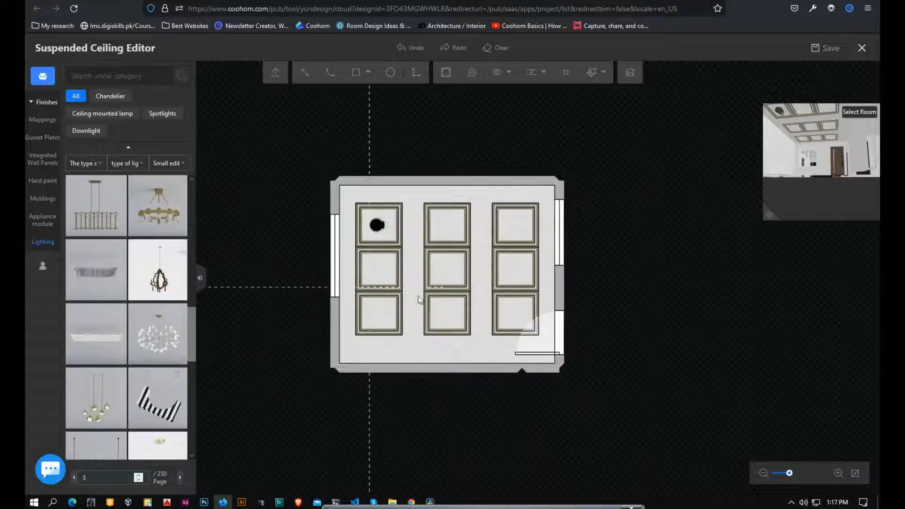
# Place a white branching chandelier in the central ceiling panel.
pyautogui.click(446, 272)
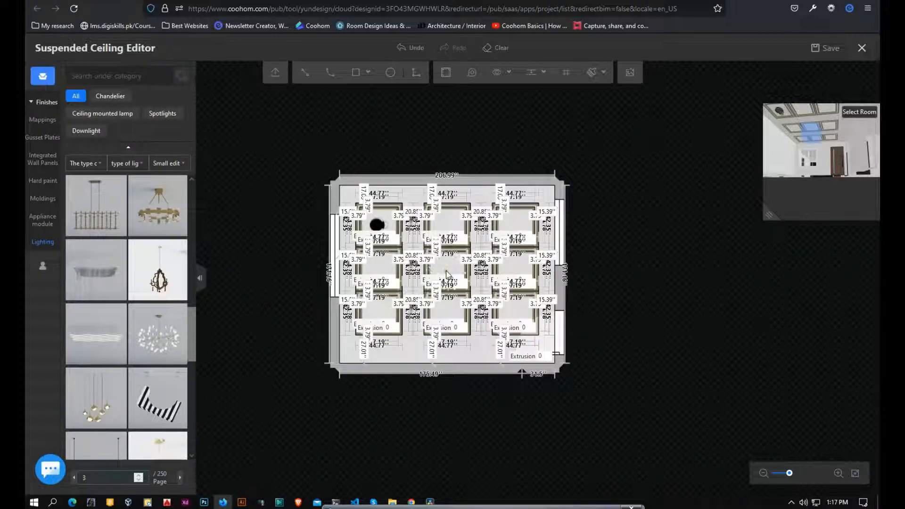
pyautogui.scroll(3, 447, 274)
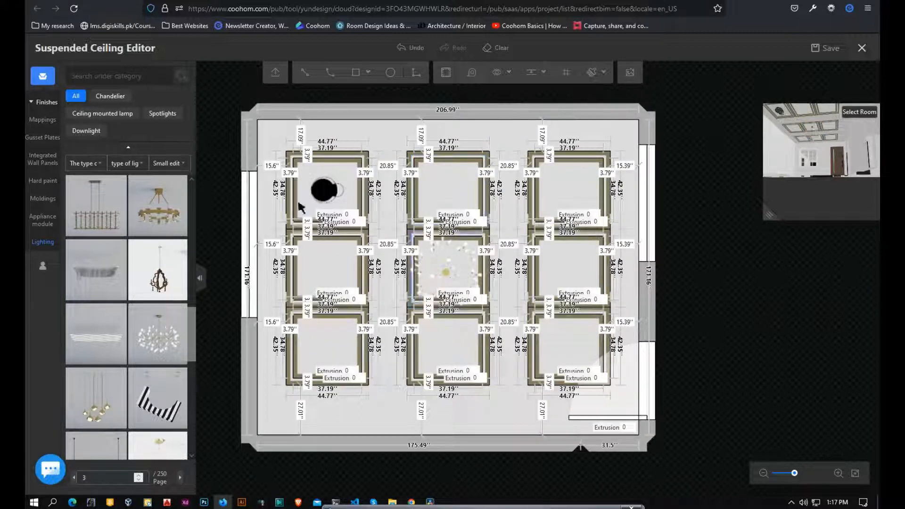
# Array the upper-left panel's lamp by quantity, 3 on the X axis and 3 on the Y axis, with one lamp centred in each panel.
pyautogui.click(323, 188)
pyautogui.click(395, 149)
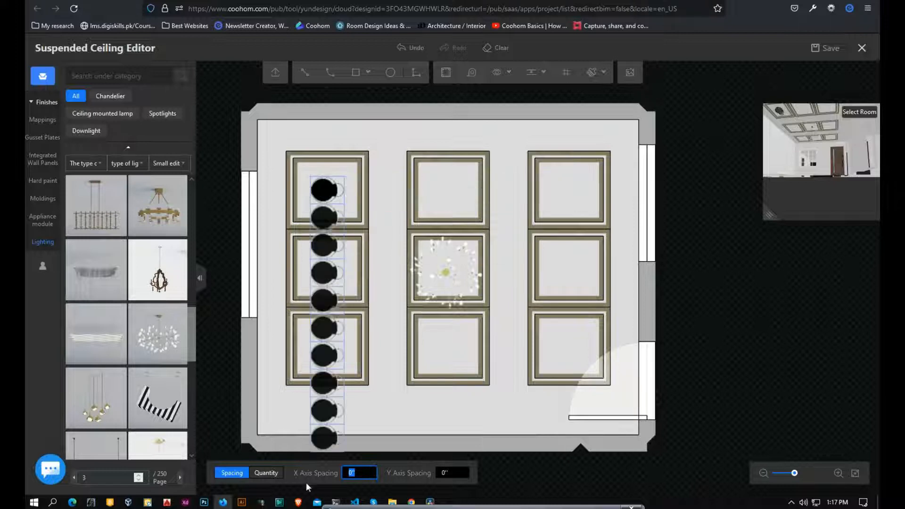
pyautogui.click(265, 473)
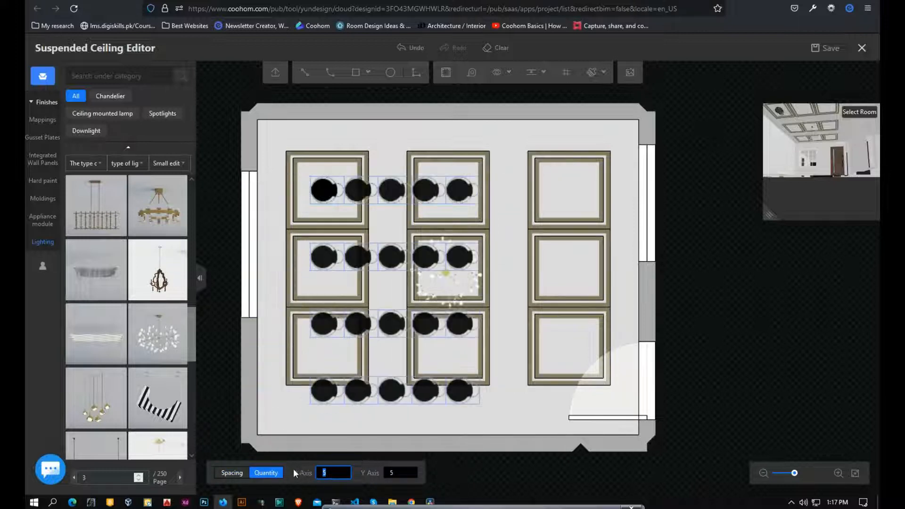
pyautogui.write('3')
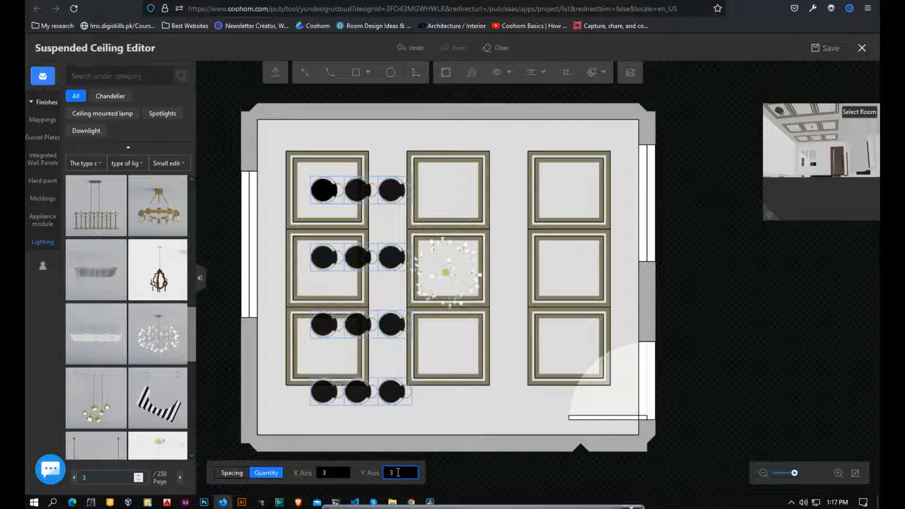
pyautogui.click(398, 472)
pyautogui.write('3')
pyautogui.press('Return')
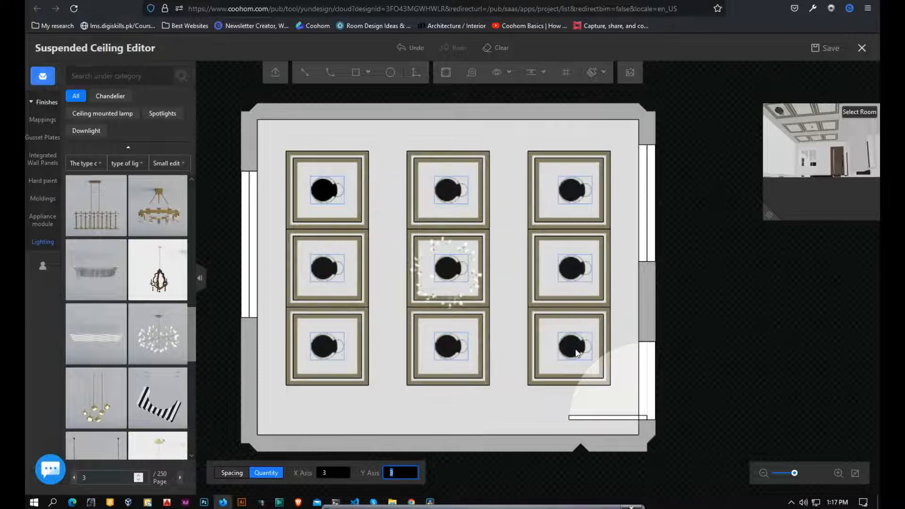
pyautogui.click(576, 353)
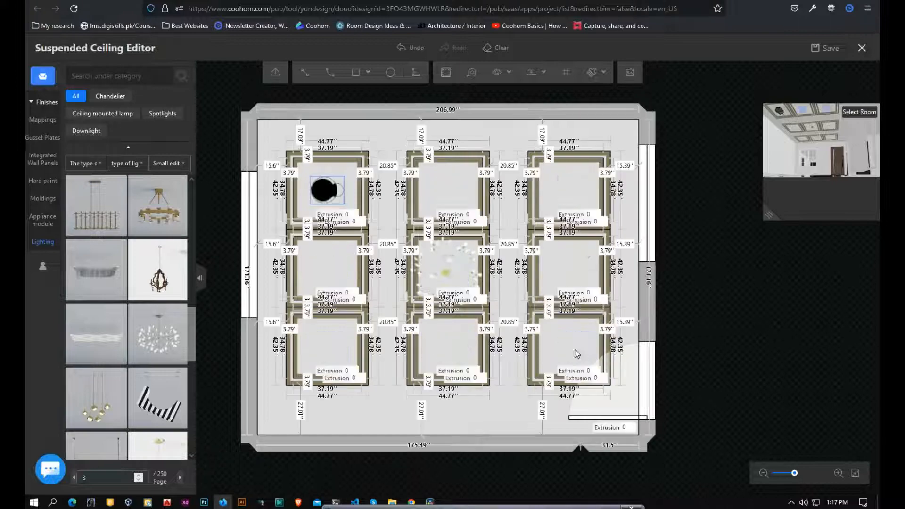
# Delete the round black lamp that overlaps the chandelier in the central panel.
pyautogui.click(446, 271)
pyautogui.press('Delete')
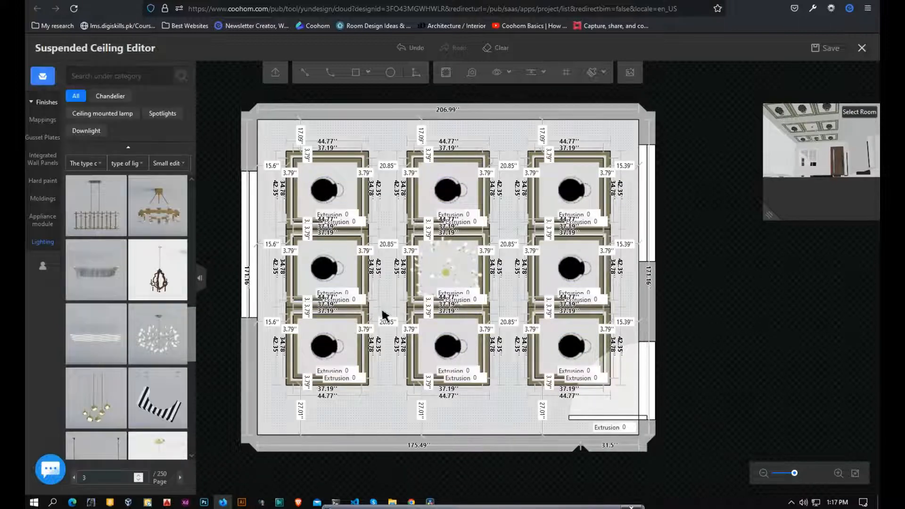
pyautogui.scroll(-1, 386, 315)
pyautogui.moveTo(811, 139); pyautogui.dragTo(813, 162)
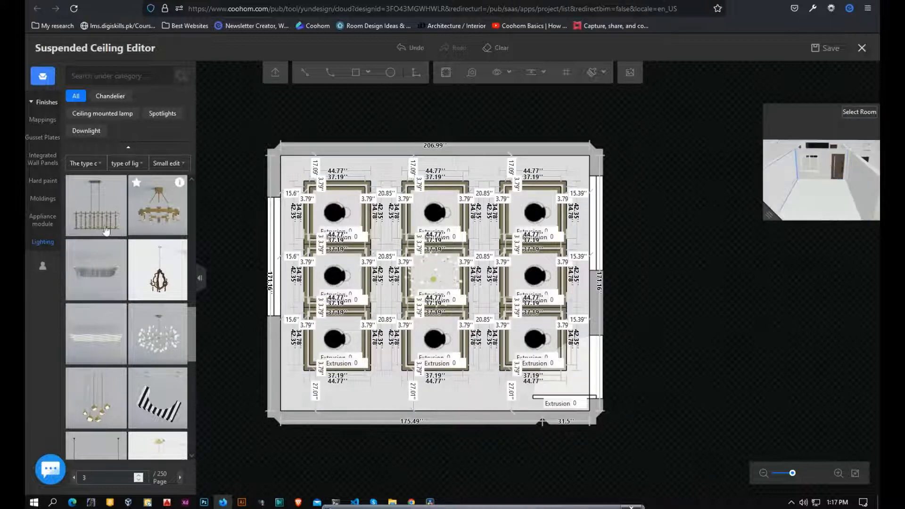
# Apply a white molding around the perimeter of the room's ceiling.
pyautogui.click(42, 198)
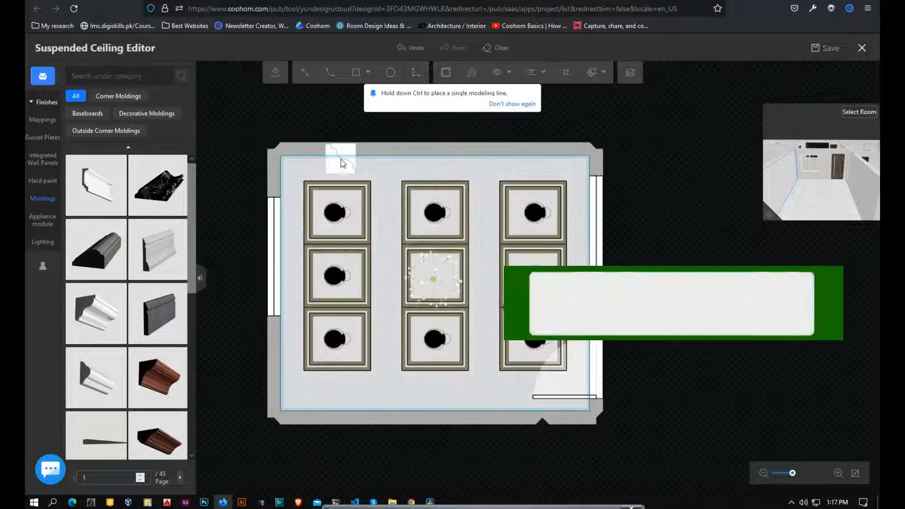
pyautogui.moveTo(854, 200)
pyautogui.mouseDown()
pyautogui.moveTo(859, 188)
pyautogui.moveTo(855, 196)
pyautogui.mouseUp()
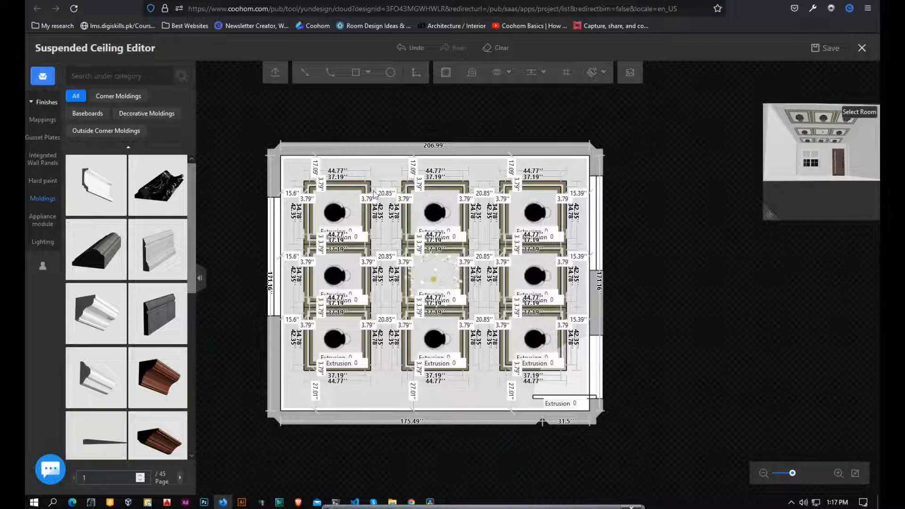
# Draw a rectangle about 194.72 by 158.23 inches just inside the room's perimeter and apply a white stepped molding to it.
pyautogui.click(352, 75)
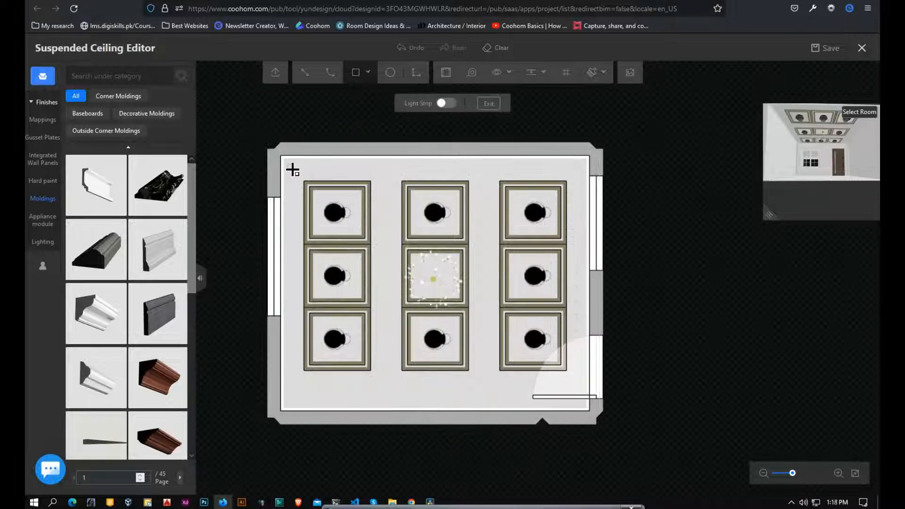
pyautogui.click(293, 170)
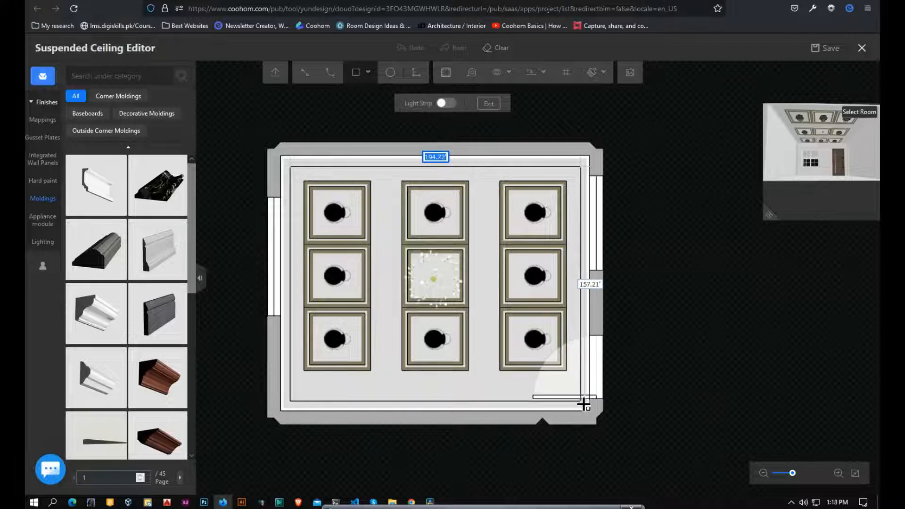
pyautogui.click(582, 405)
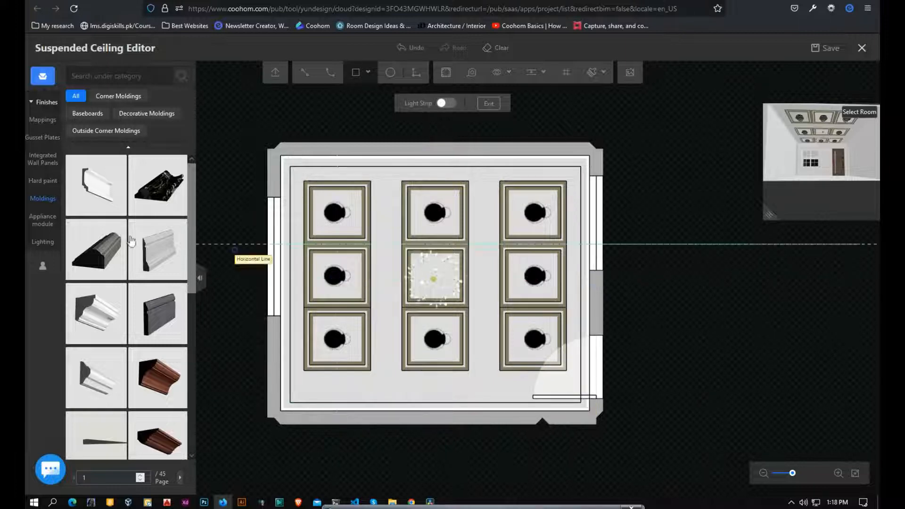
pyautogui.click(110, 322)
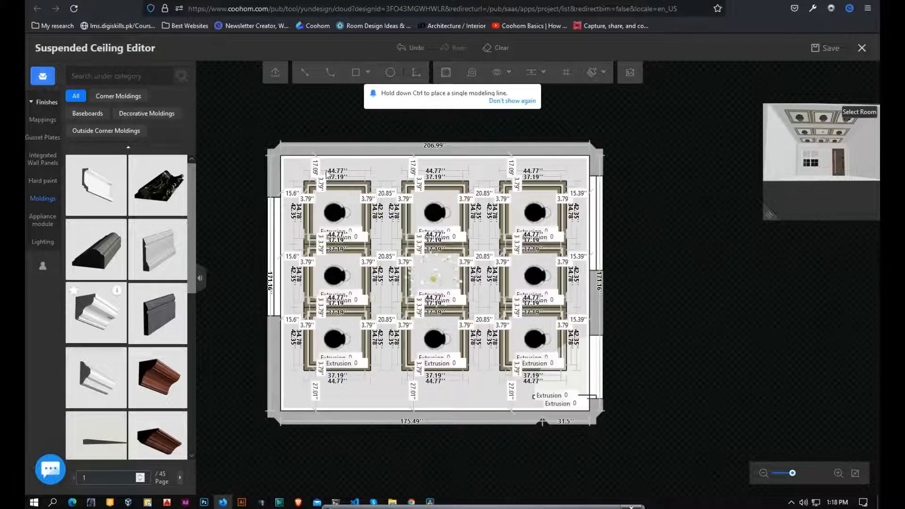
pyautogui.click(374, 174)
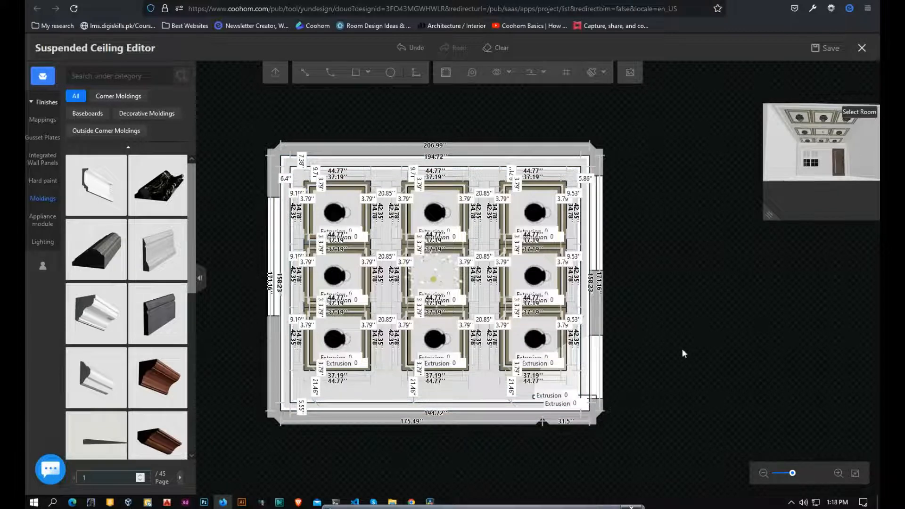
pyautogui.scroll(-2, 446, 281)
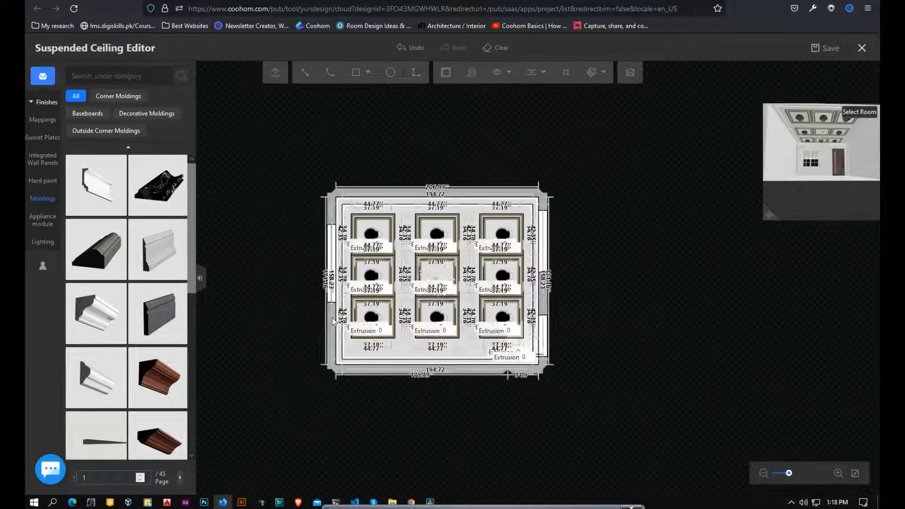
pyautogui.scroll(1, 435, 340)
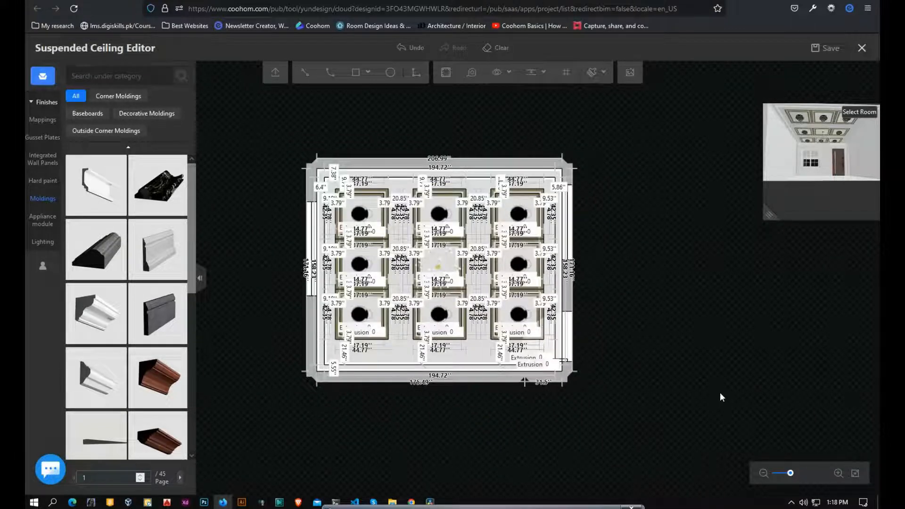
pyautogui.scroll(4, 720, 394)
pyautogui.scroll(-3, 745, 426)
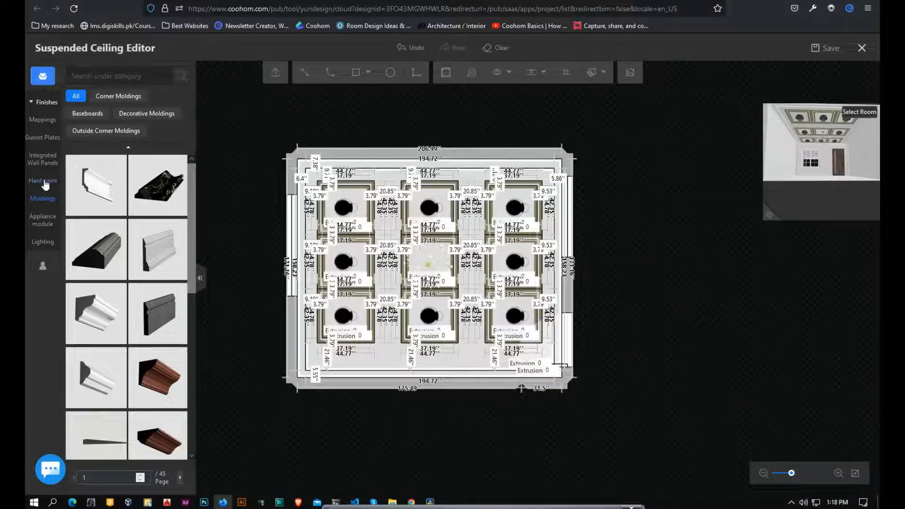
pyautogui.click(44, 181)
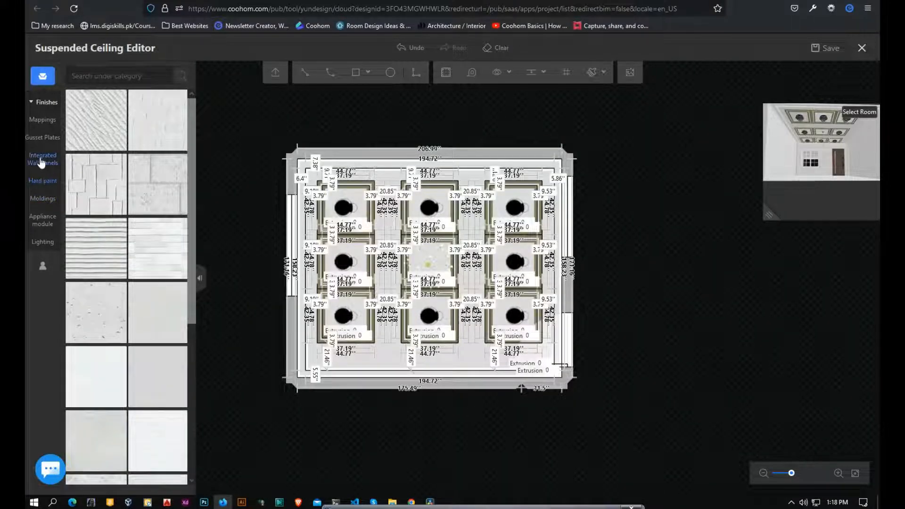
pyautogui.click(42, 162)
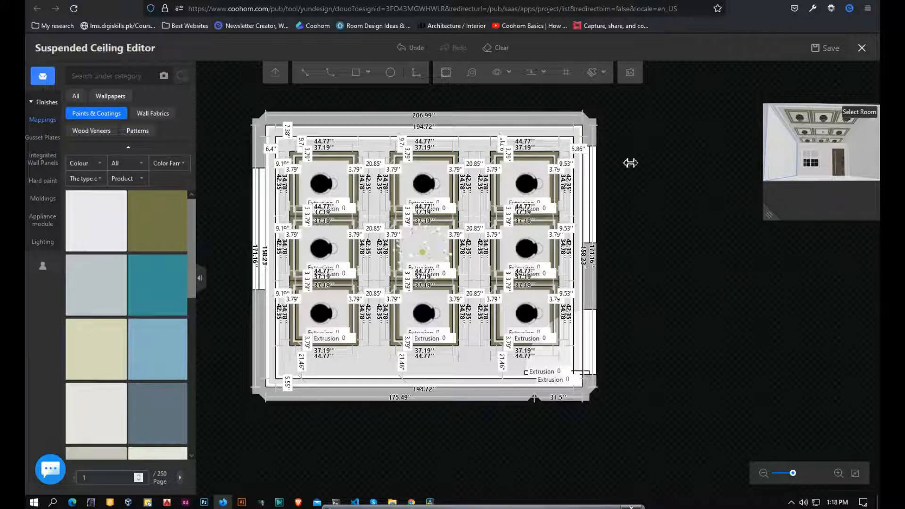
# Exit the Suspended Ceiling Editor and inspect the finished ceiling from inside the room in the 3D view.
pyautogui.click(860, 49)
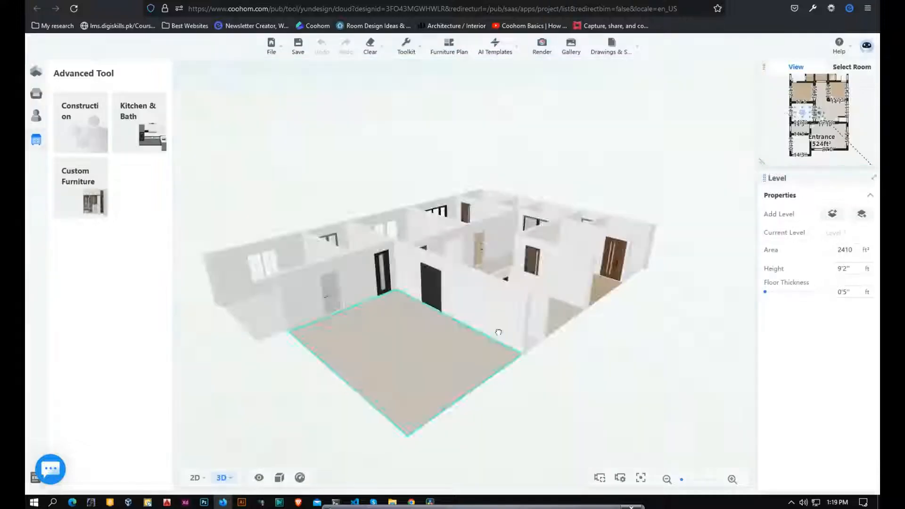
pyautogui.moveTo(498, 333); pyautogui.dragTo(463, 178)
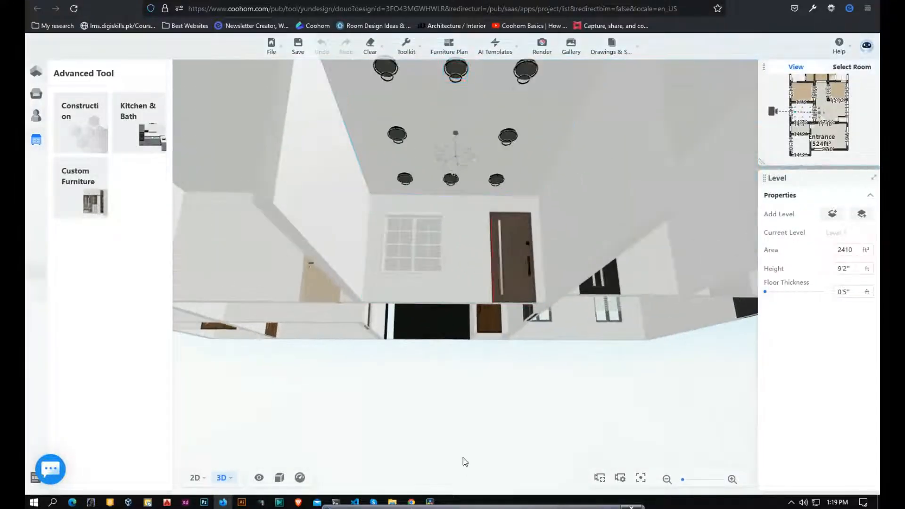
pyautogui.moveTo(436, 292); pyautogui.dragTo(441, 297)
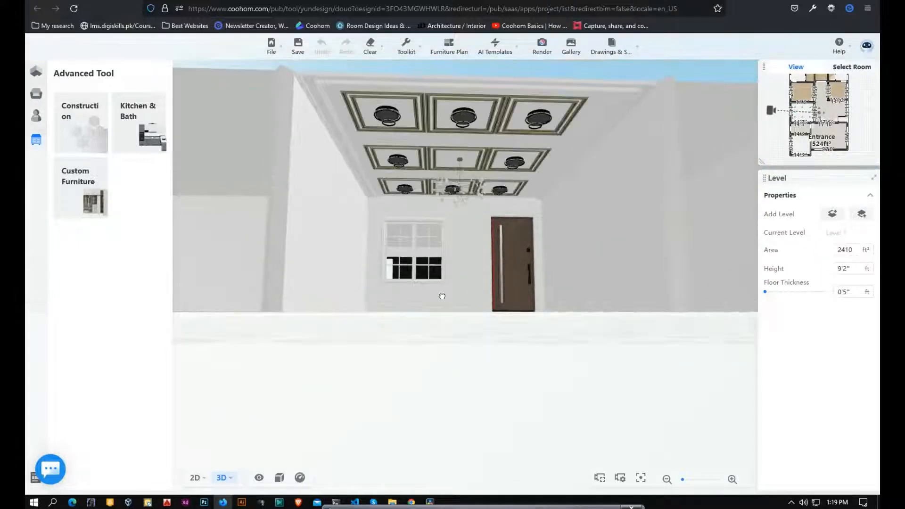
pyautogui.moveTo(483, 121); pyautogui.dragTo(441, 244)
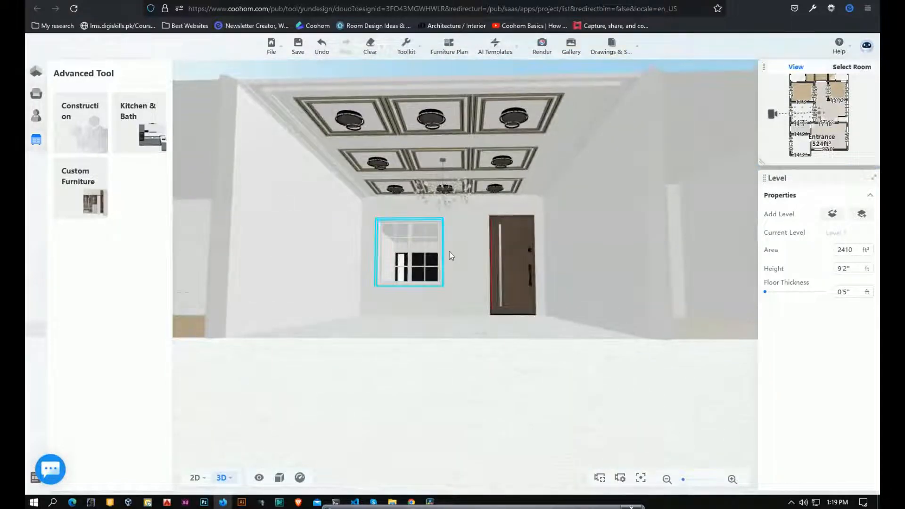
pyautogui.scroll(2, 457, 195)
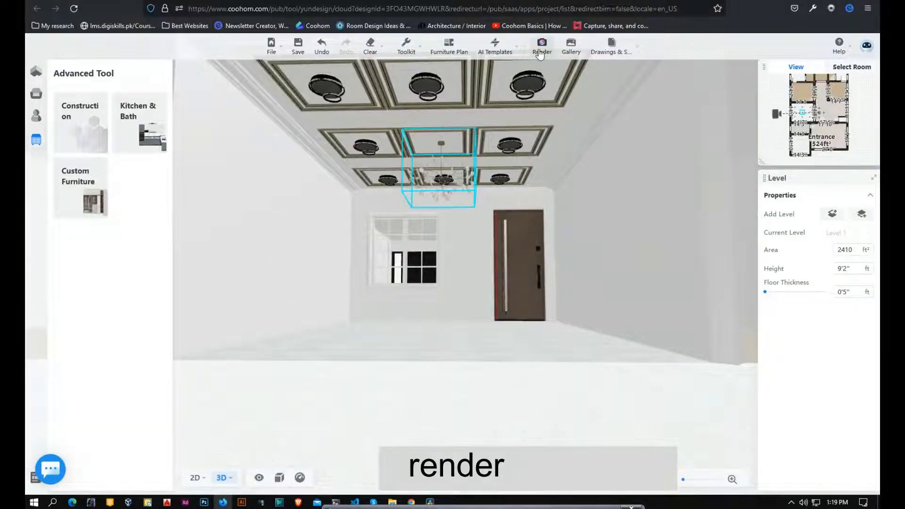
# Open the render setup in plan view and place the camera in the ceiling room's lower-left corner, aimed diagonally across the room.
pyautogui.click(540, 52)
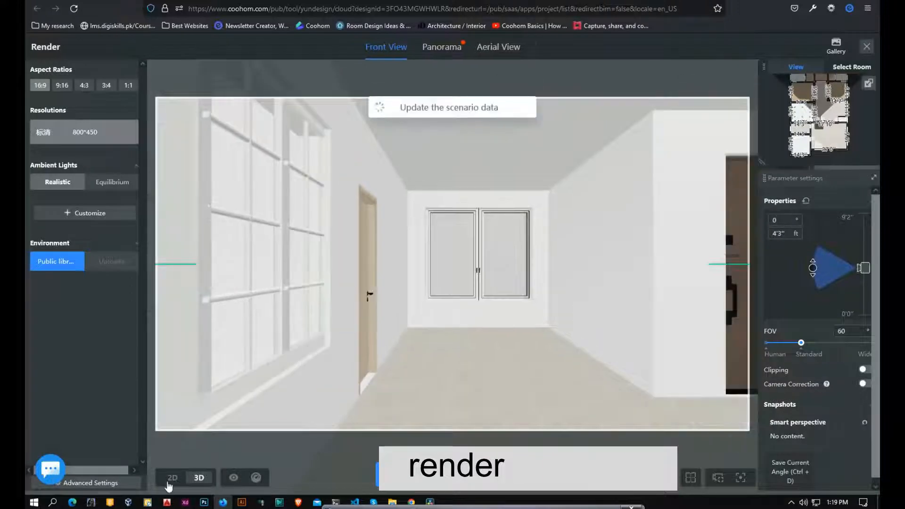
pyautogui.click(171, 478)
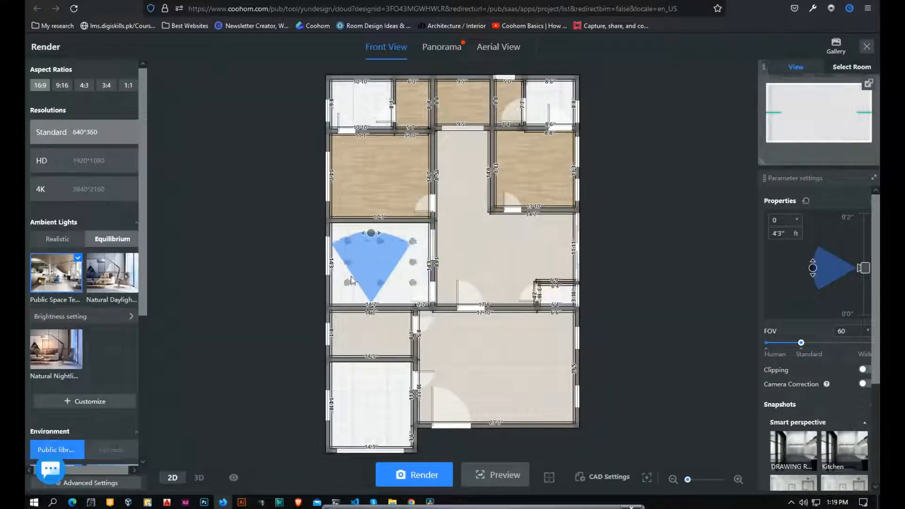
pyautogui.moveTo(352, 280); pyautogui.dragTo(328, 280)
pyautogui.moveTo(348, 234); pyautogui.dragTo(405, 266)
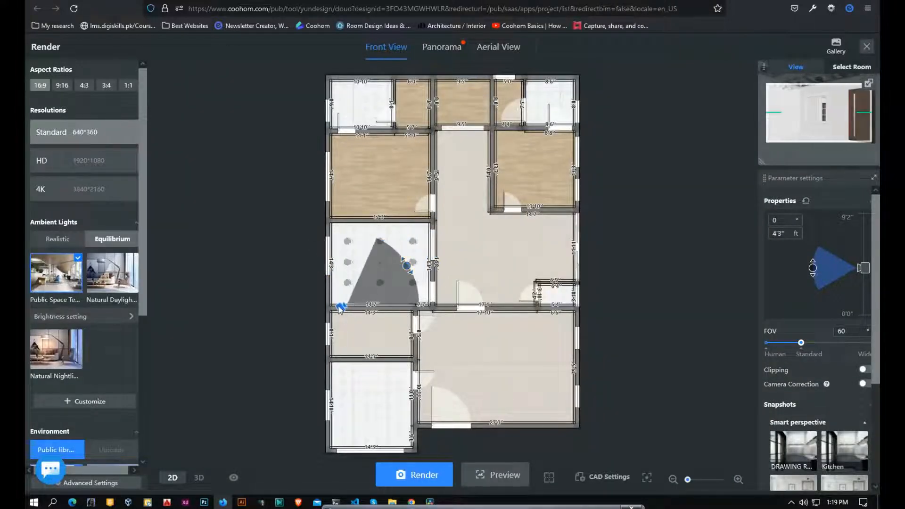
pyautogui.moveTo(339, 309); pyautogui.dragTo(335, 286)
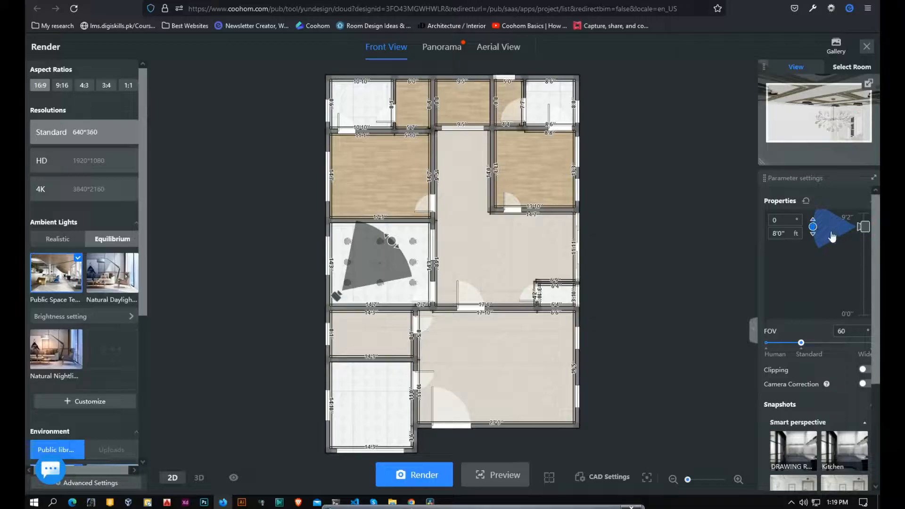
# Lower the render camera to a height of 2'7" and tilt it to -45° toward the ceiling.
pyautogui.moveTo(816, 217); pyautogui.dragTo(821, 208)
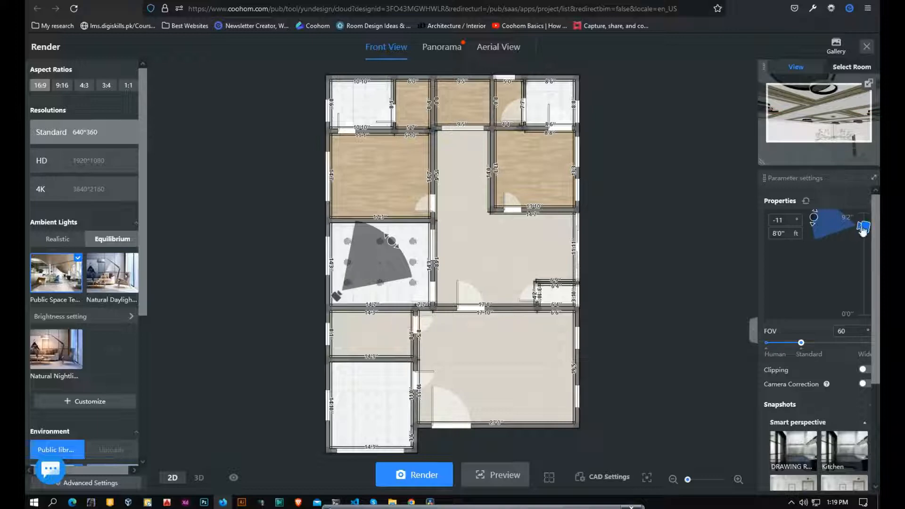
pyautogui.moveTo(863, 230); pyautogui.dragTo(840, 258)
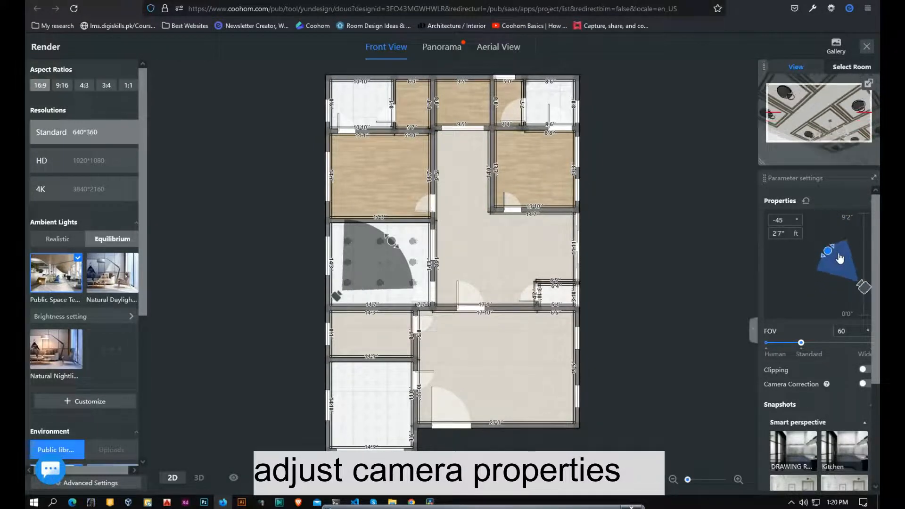
# Lower the render camera to a height of 0'0", tilt it to -52°, and check the ceiling framing in the 3D view.
pyautogui.moveTo(863, 288); pyautogui.dragTo(867, 329)
pyautogui.moveTo(830, 283); pyautogui.dragTo(841, 282)
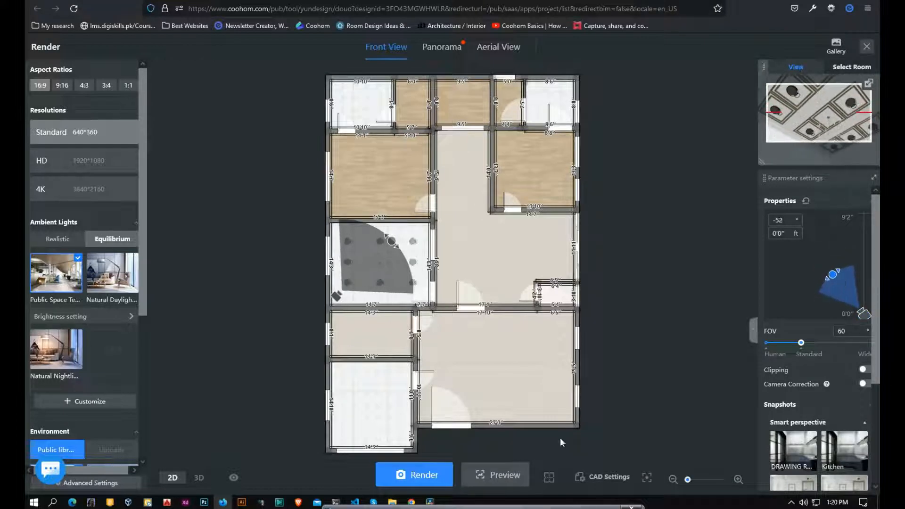
pyautogui.click(199, 477)
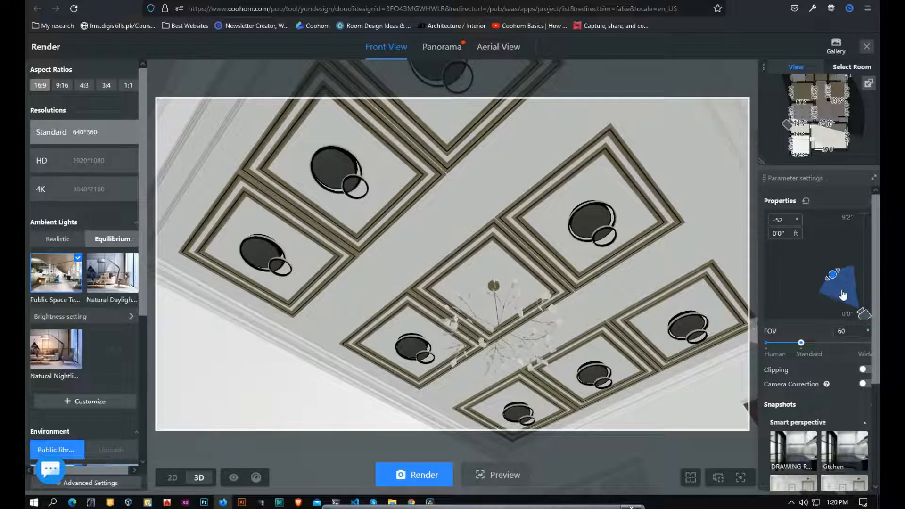
pyautogui.moveTo(843, 295); pyautogui.dragTo(852, 295)
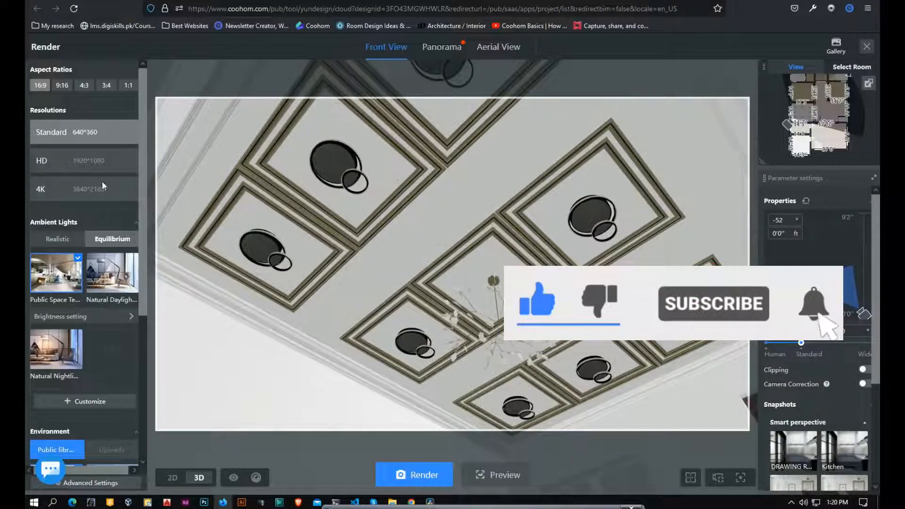
# Render the ceiling view at HD 1920*1080 resolution and open the resulting image from the gallery.
pyautogui.click(55, 161)
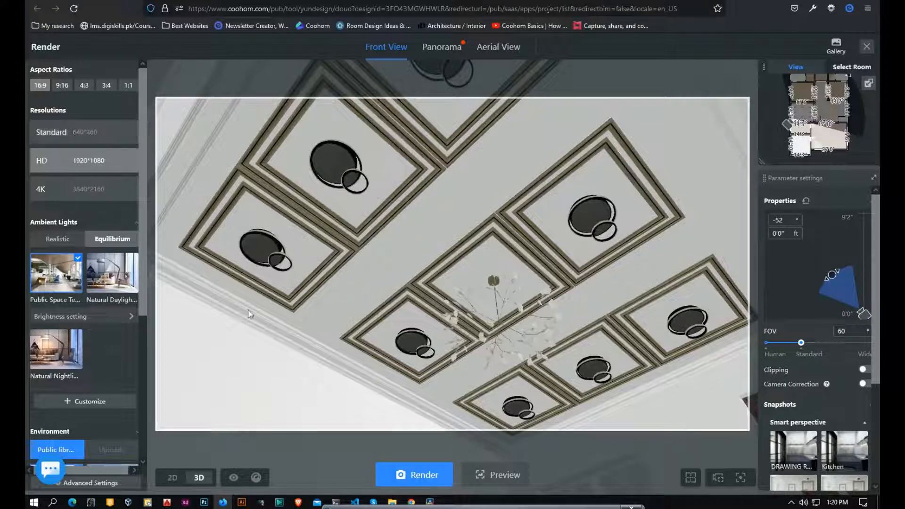
pyautogui.click(424, 475)
pyautogui.click(844, 47)
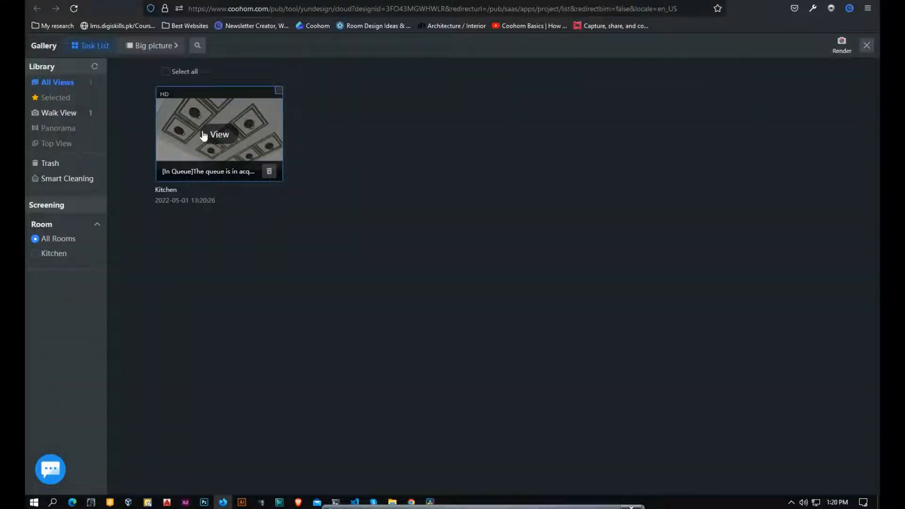
pyautogui.click(218, 134)
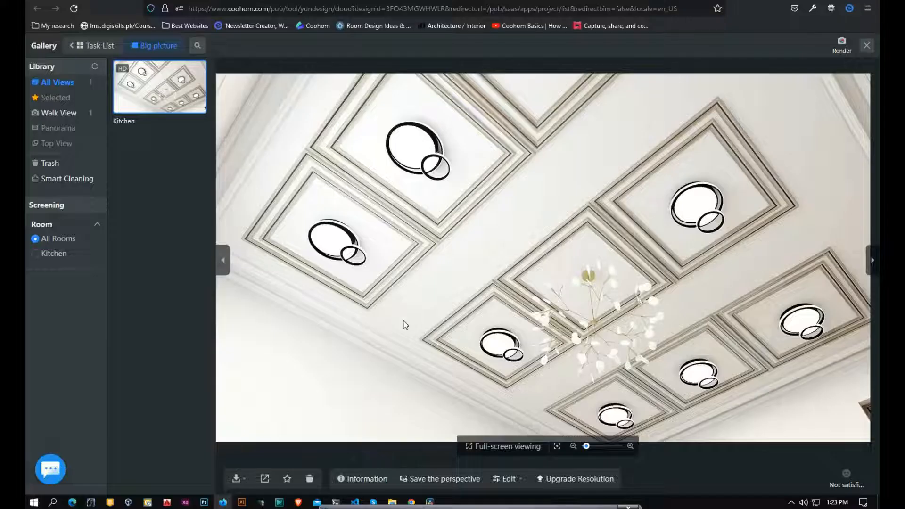